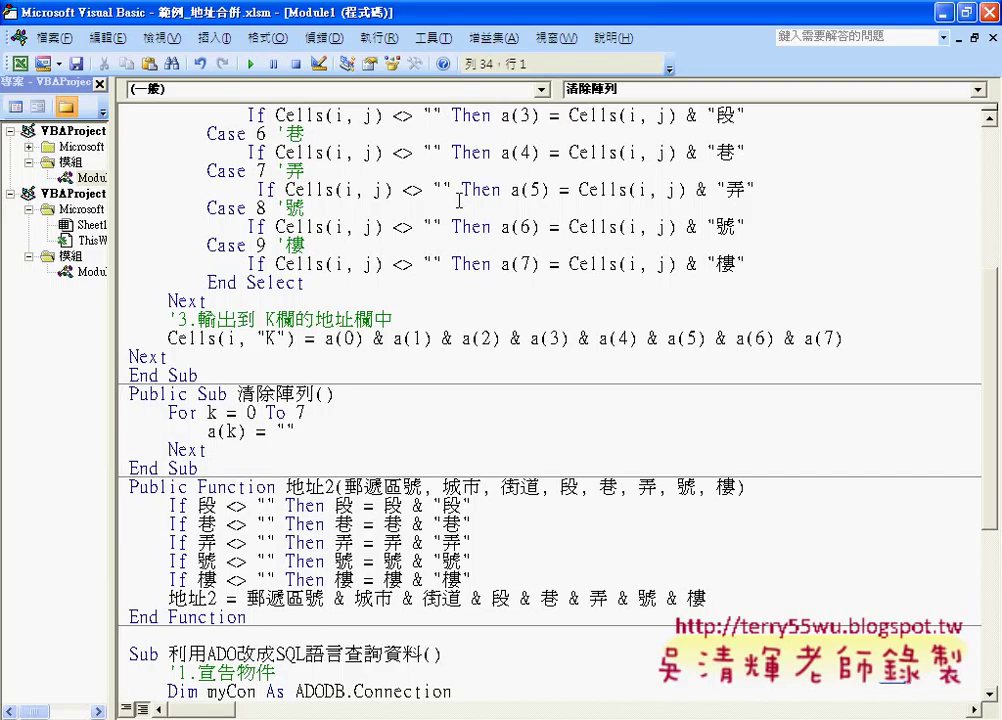
From the Call 清除陣列 line in Module1, jump to the 清除陣列 procedure definition with Shift+F2.
scroll(465, 195, "up", 5)
scroll(470, 189, "up", 1)
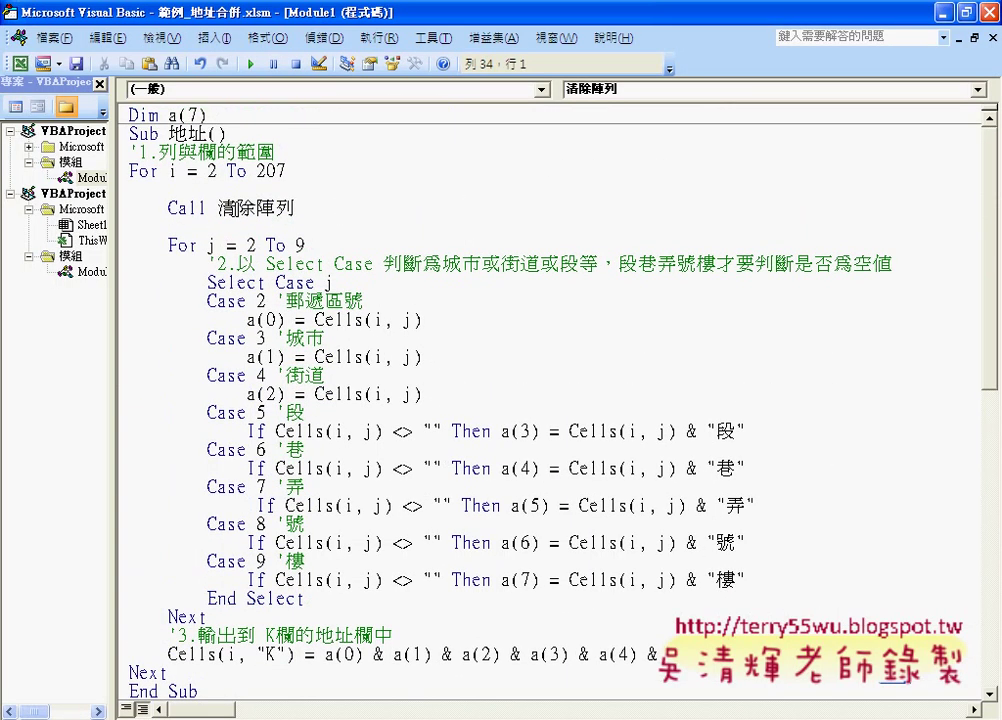
left_click(226, 208)
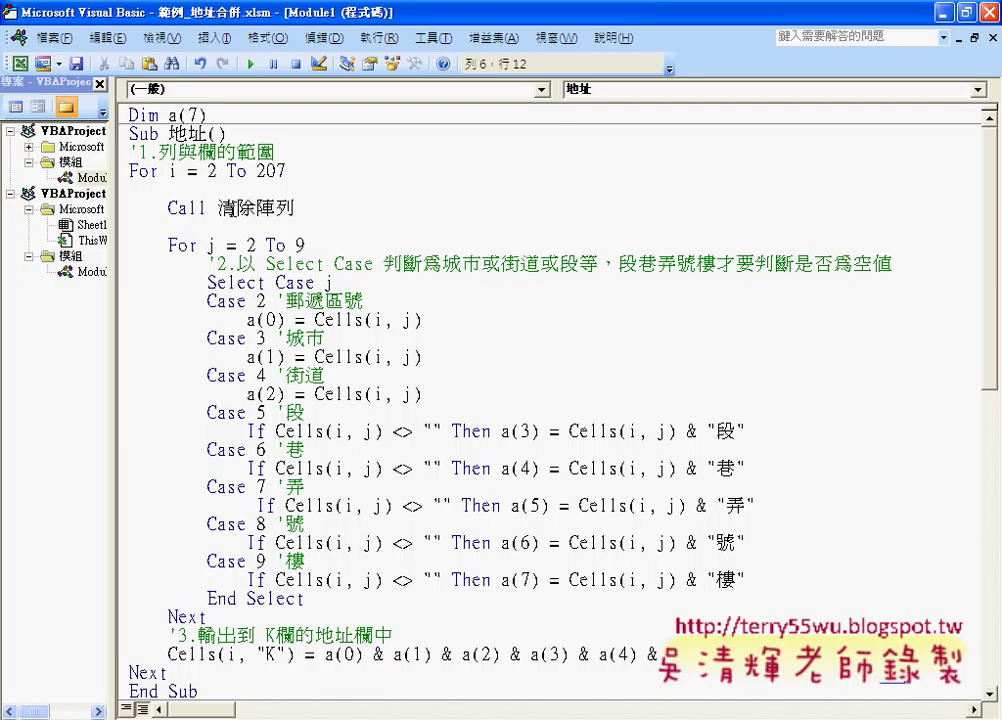
key("shift+F2")
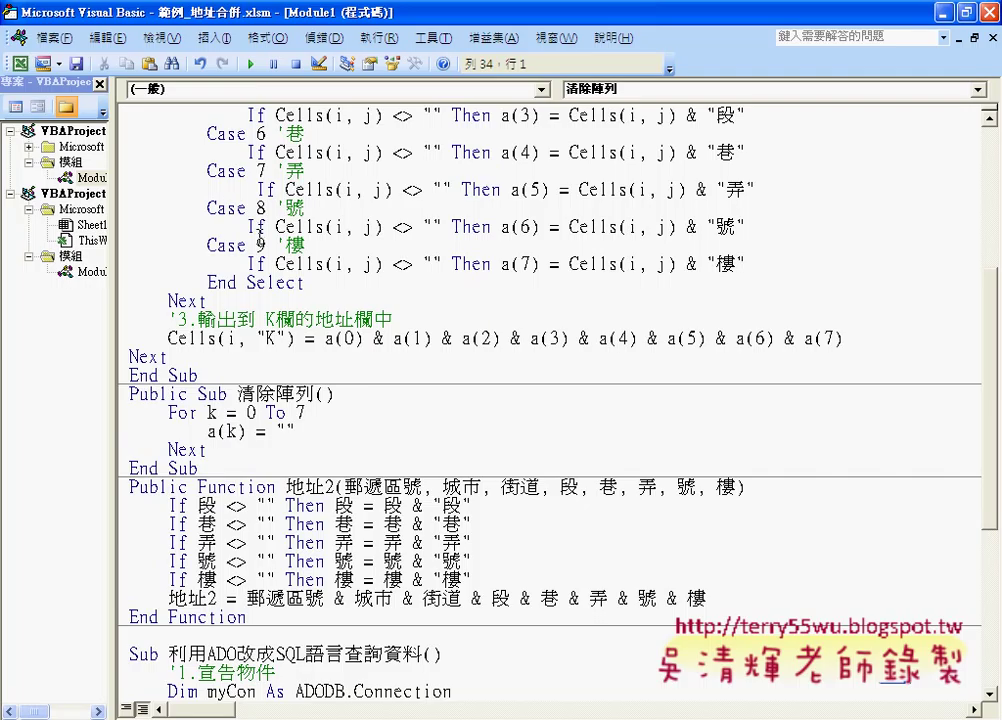
Scroll back up to the 地址 macro and return to its Call 清除陣列 line.
scroll(230, 207, "up", 3)
scroll(240, 215, "up", 1)
scroll(262, 233, "up", 2)
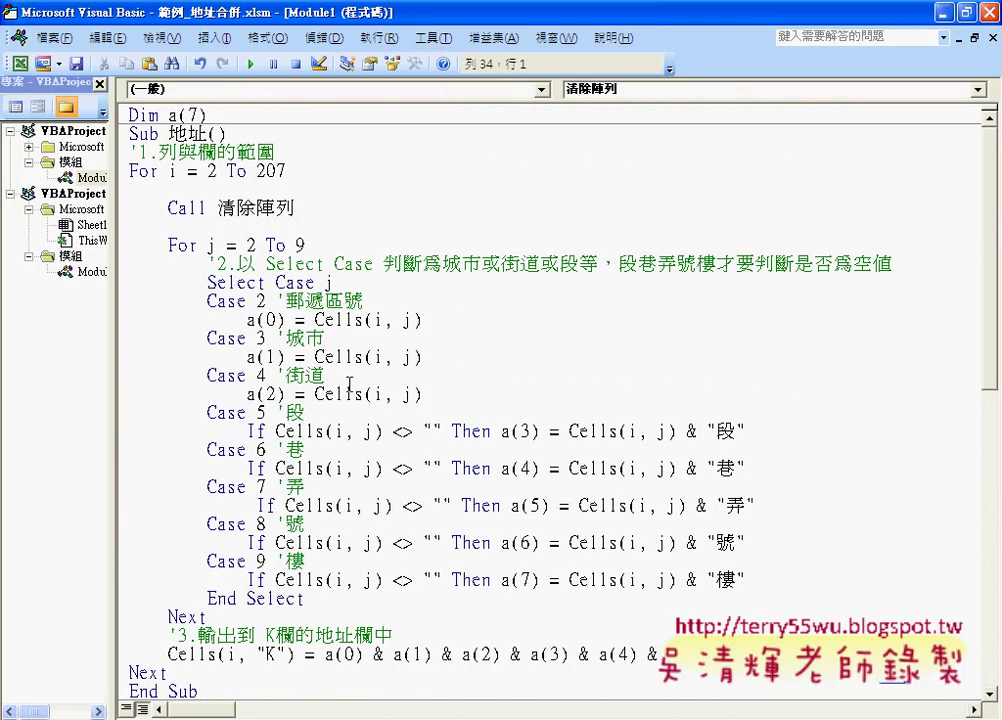
left_click(258, 210)
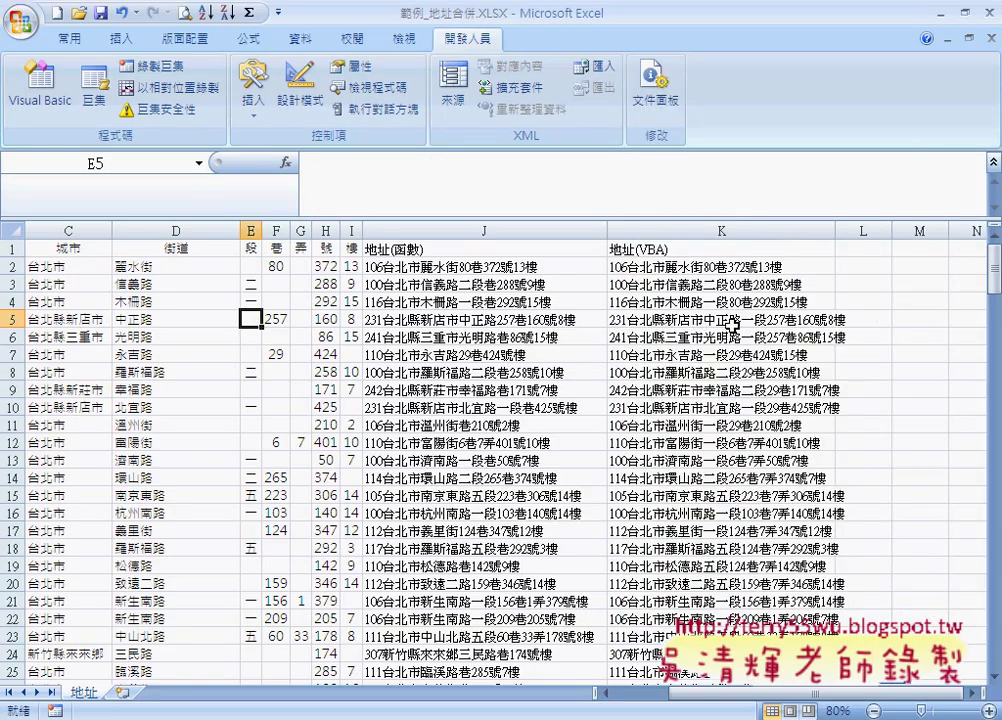
Check the VBA-built addresses in K5 and K4 against the 段 value in E5.
left_click(715, 320)
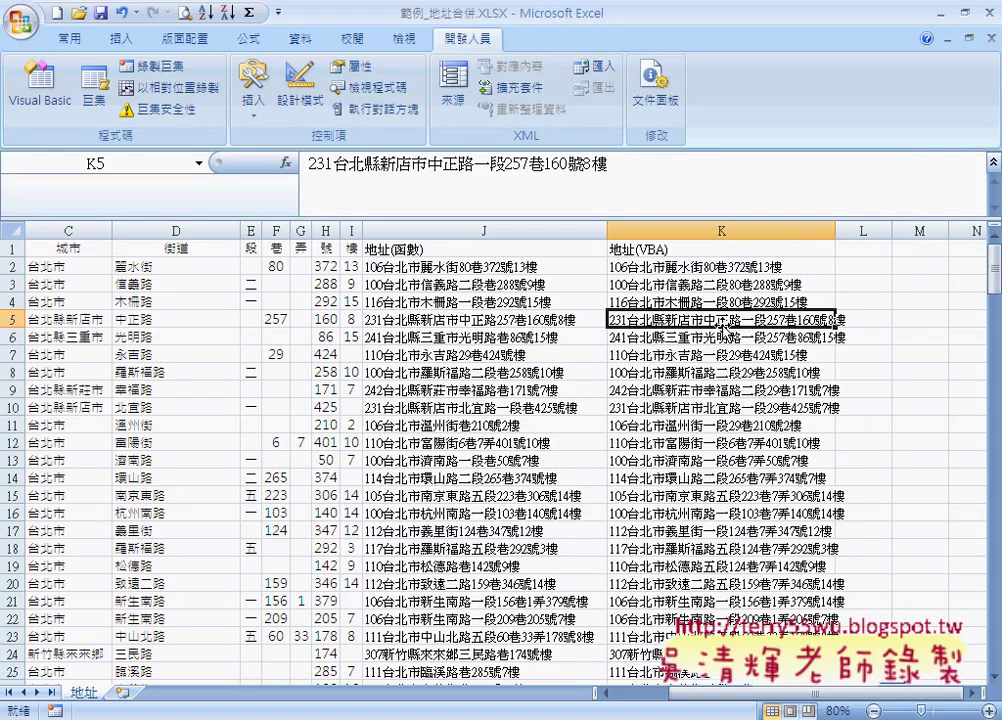
left_click(257, 322)
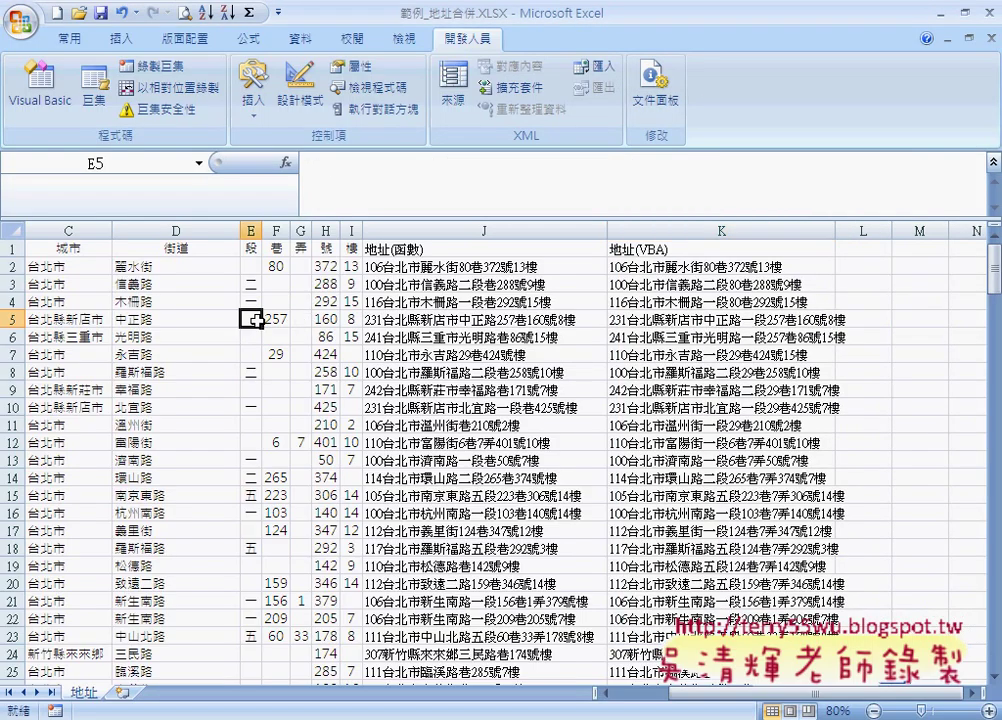
left_click(703, 328)
left_click(700, 303)
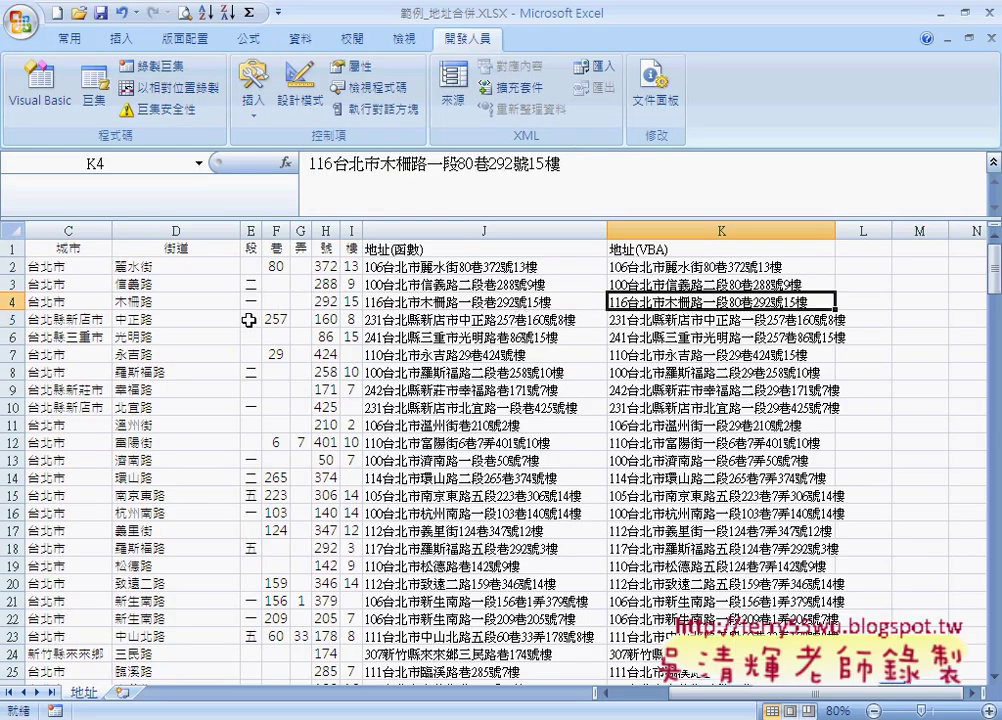
Clear all VBA-combined addresses in column K from K2 to the last row.
left_click(683, 268)
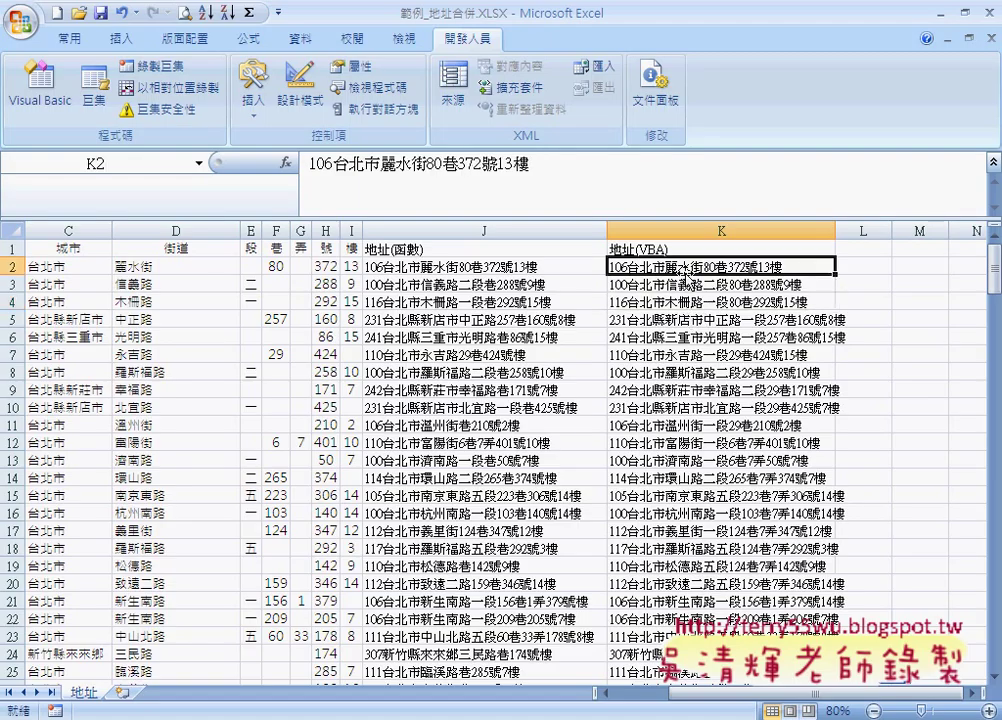
key("ctrl+shift+Down")
key("Delete")
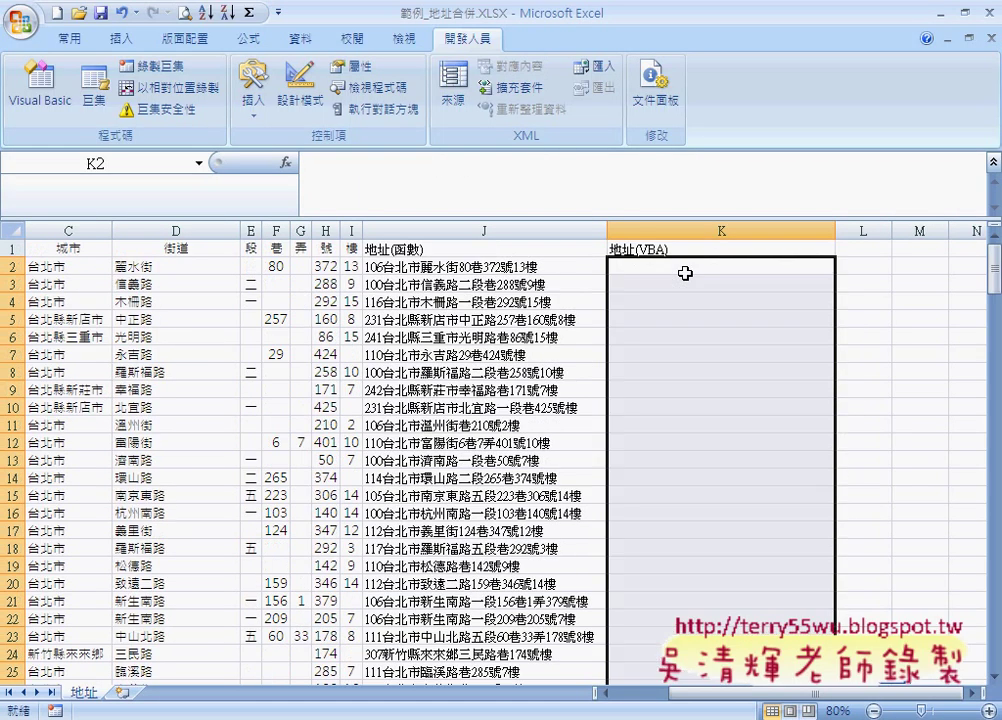
left_click(607, 715)
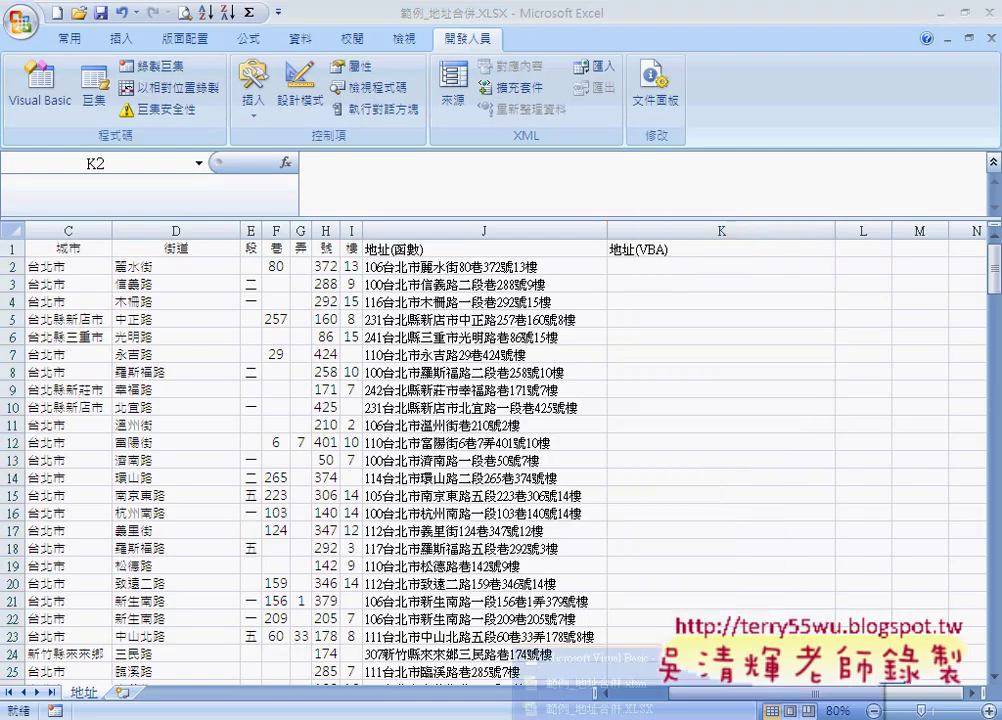
Step the 地址 macro with F8 through 清除陣列 until it pauses at For j = 2 To 9.
left_click(588, 658)
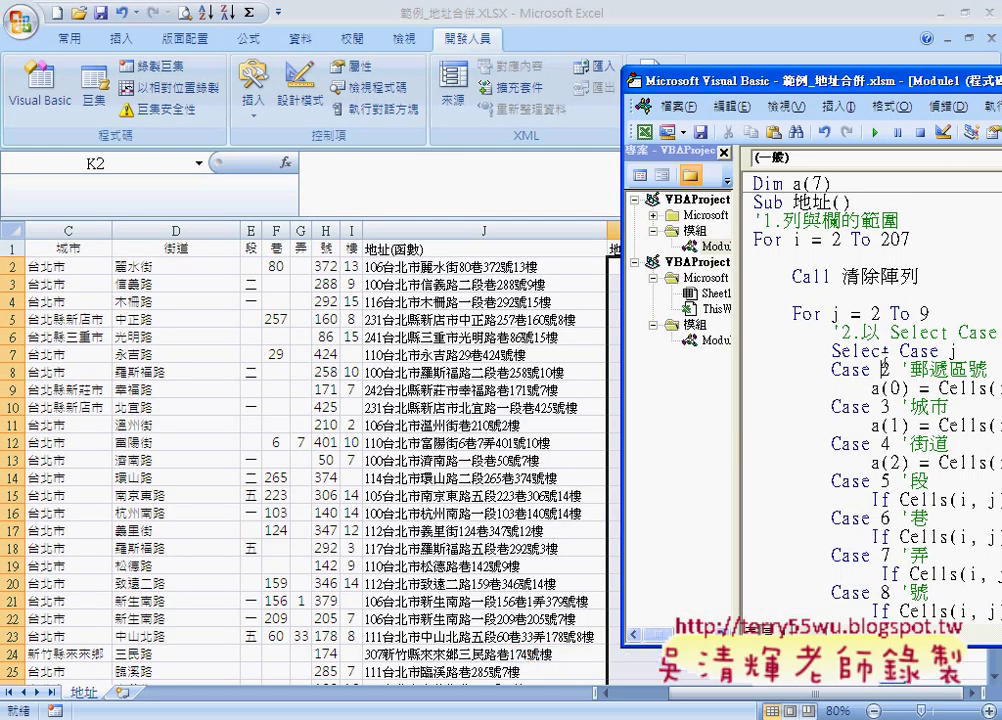
key("F8")
key("F8")
key("F8")
key("F8")
key("F8")
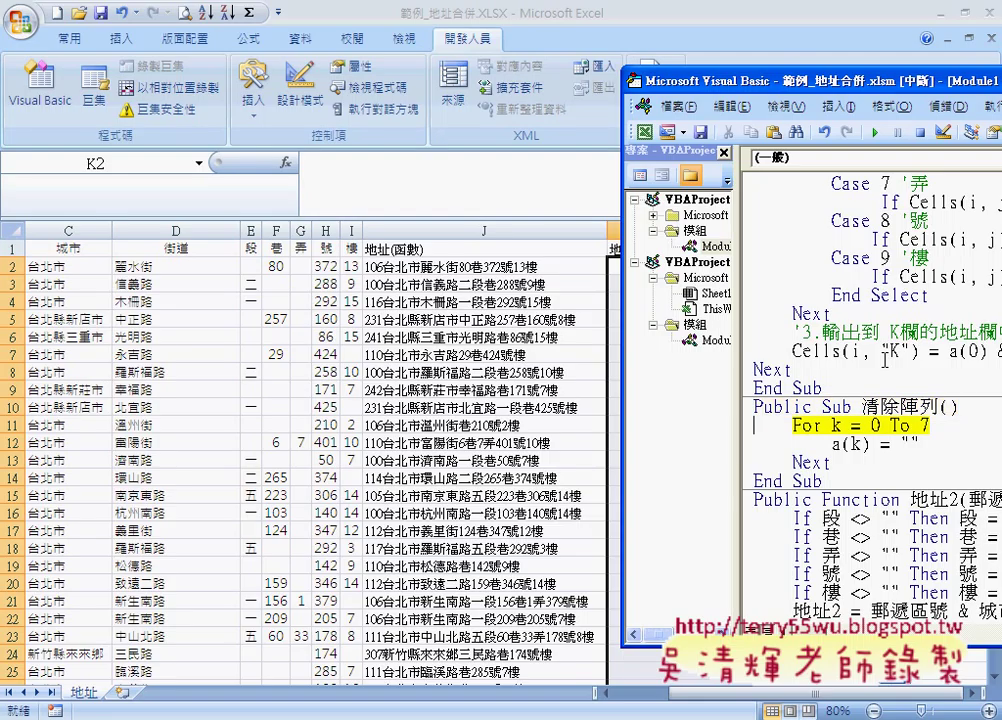
key("F8")
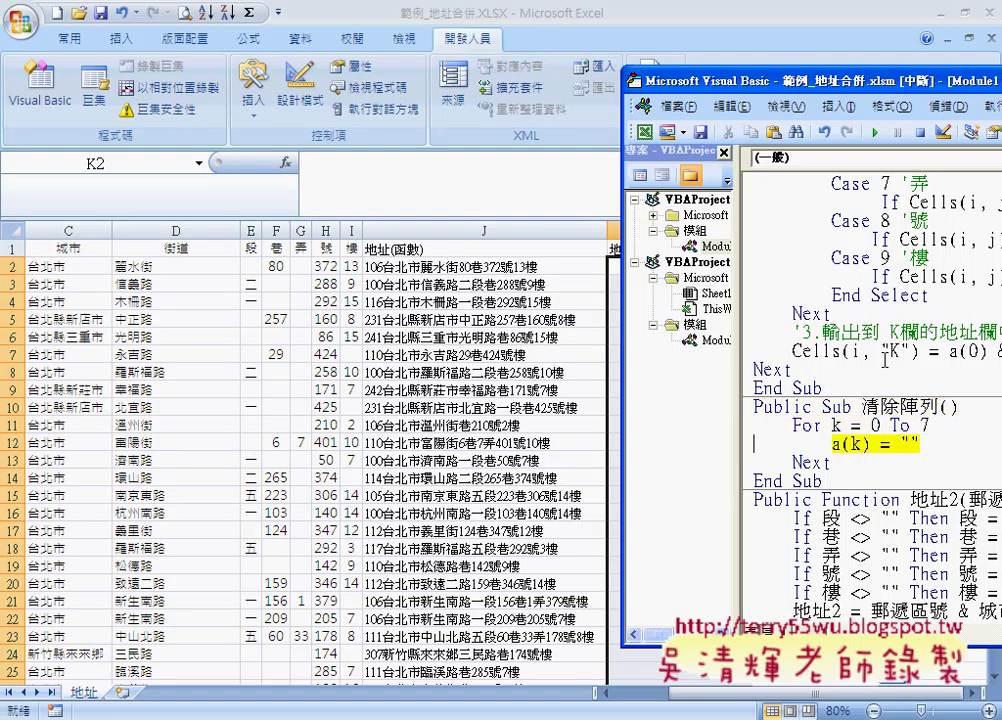
key("F5")
key("F8")
key("F8")
key("F8")
key("F8")
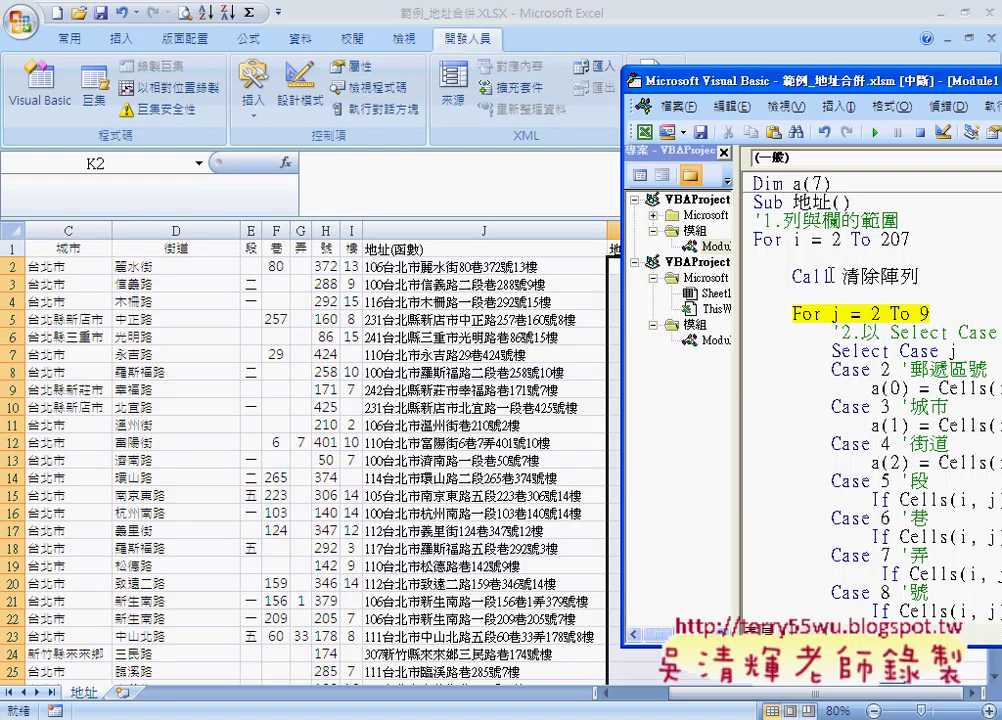
Step through the Select Case j branches (Case 2, 5, 7, 8) that build a row's address.
key("F8")
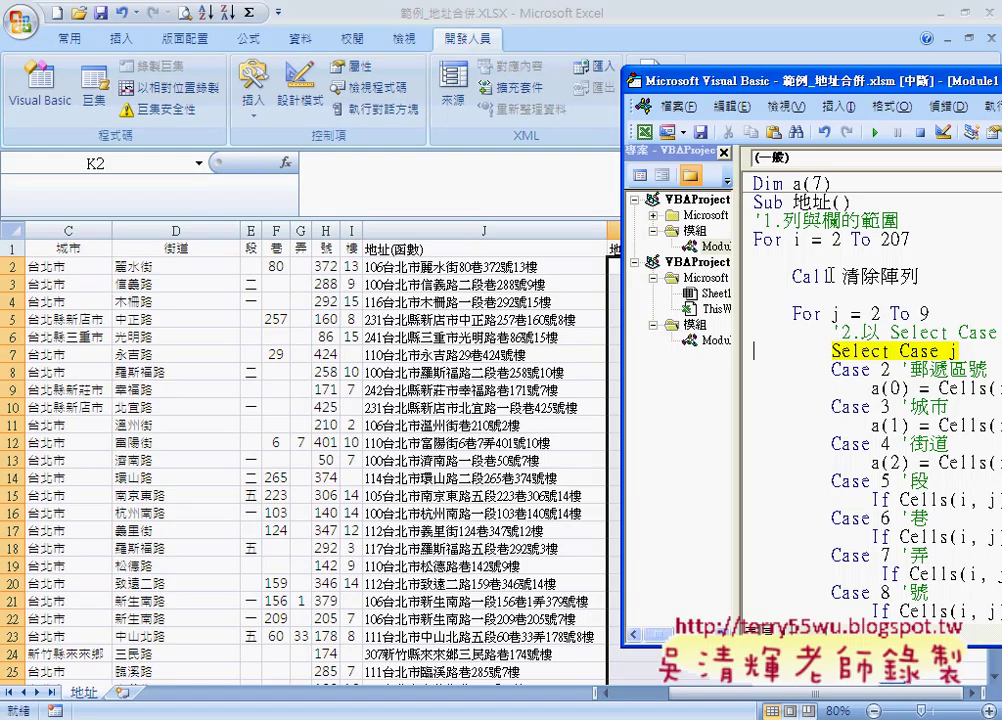
key("F8")
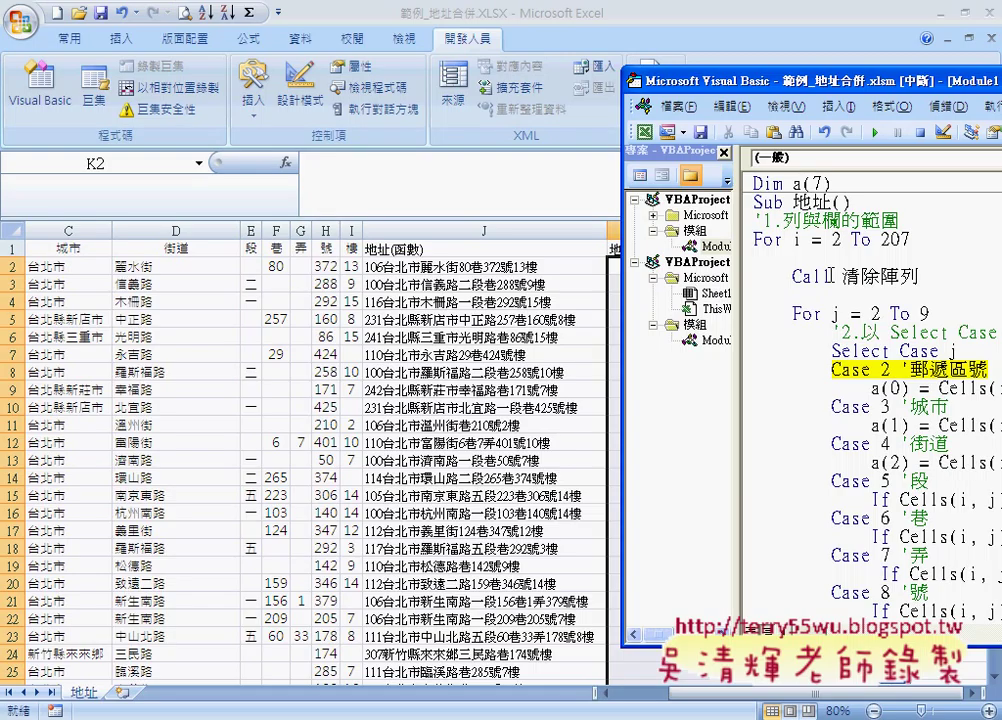
key("F8")
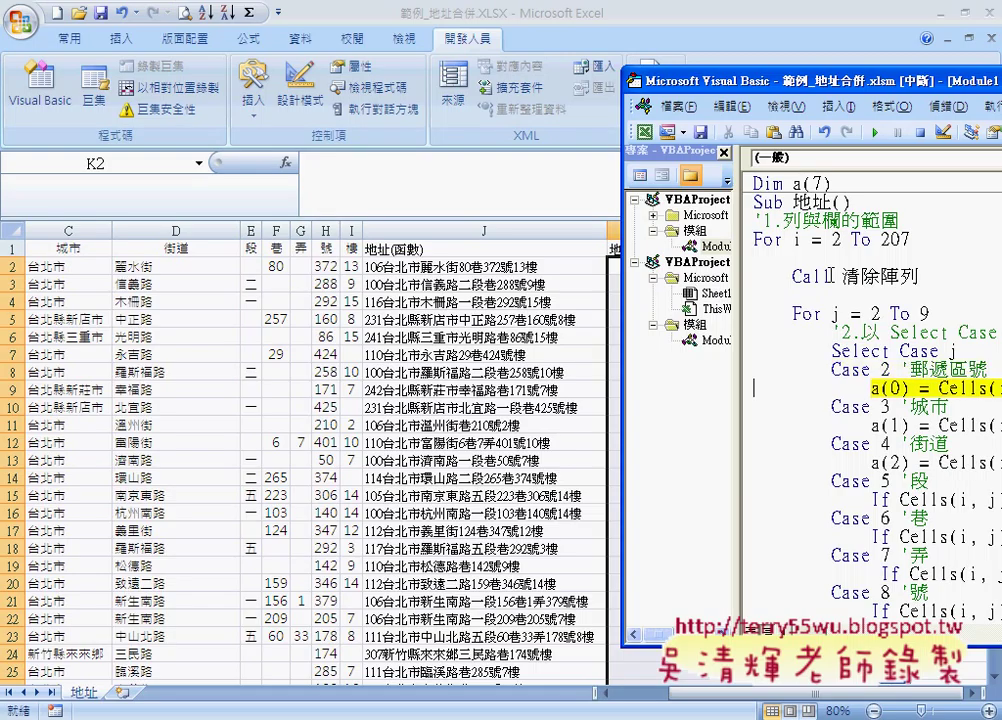
key("F8")
key("F8")
key("F8")
key("F8")
key("F8")
key("F8")
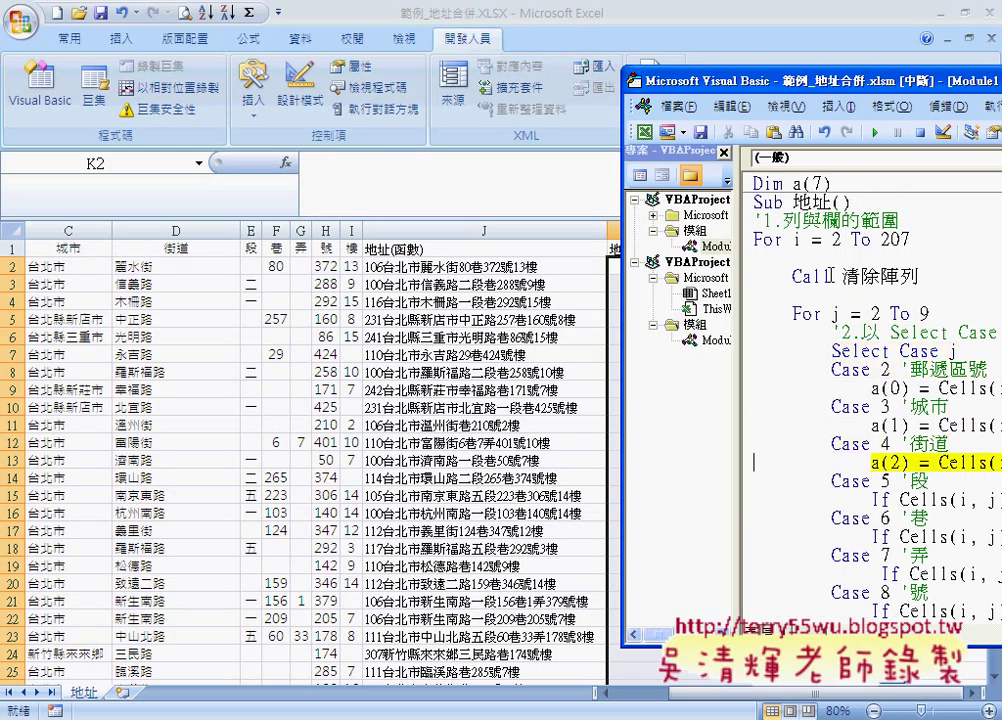
key("F8")
key("F8")
key("F8")
key("F8")
key("F8")
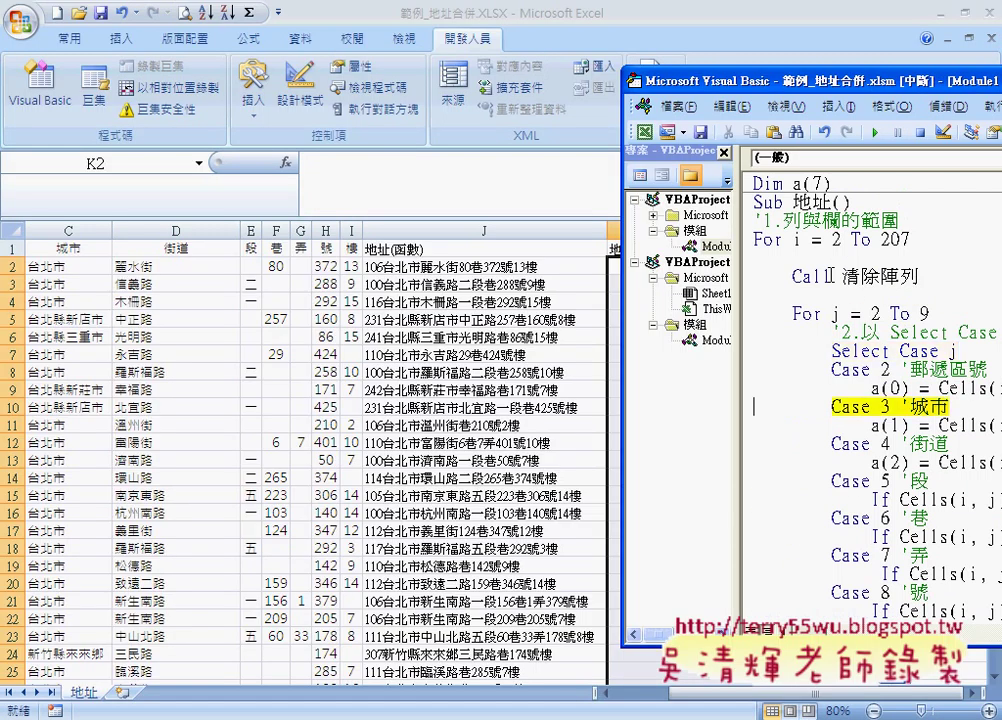
key("F8")
key("F8")
key("F8")
key("F8")
key("F8")
key("F8")
key("F8")
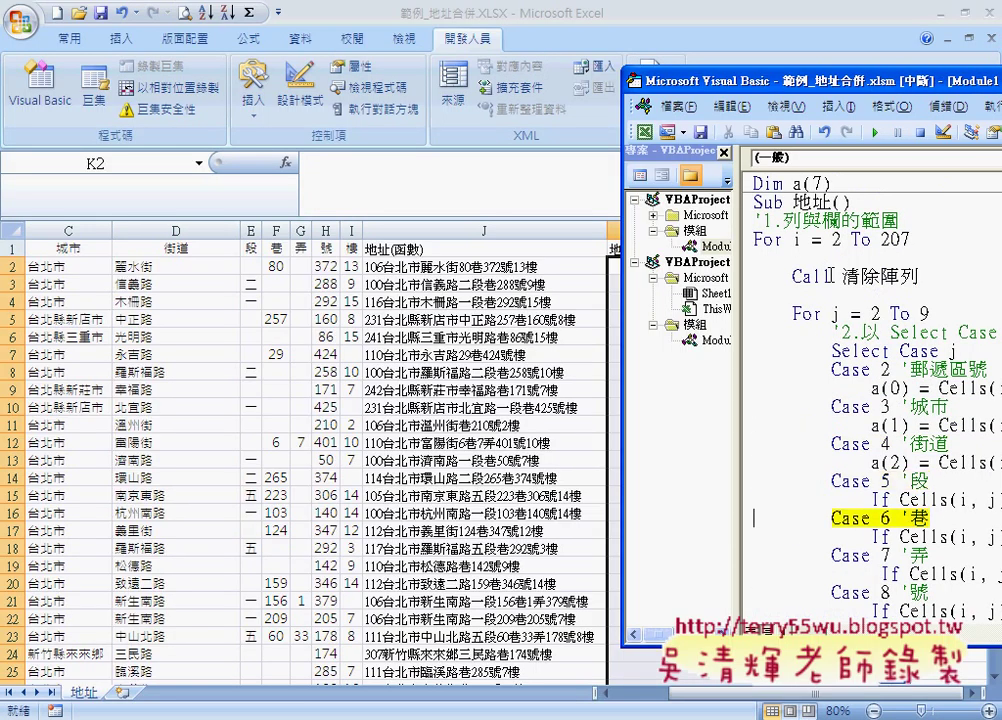
key("F8")
key("F8")
key("F8")
key("F8")
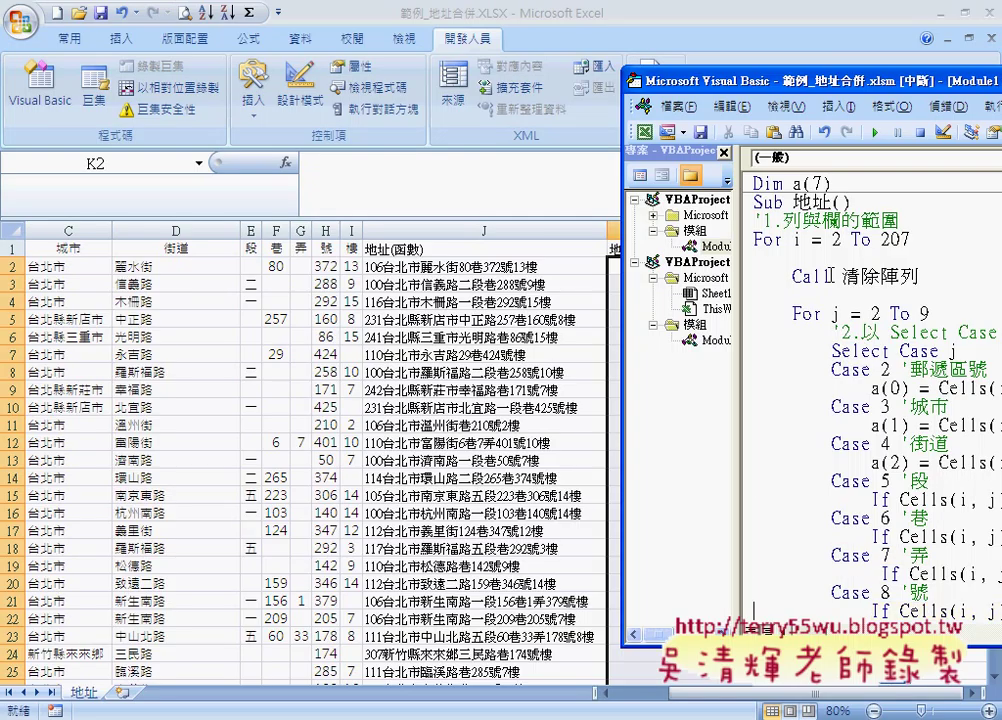
key("F8")
key("F8")
key("F8")
key("F8")
key("F8")
key("F8")
key("F8")
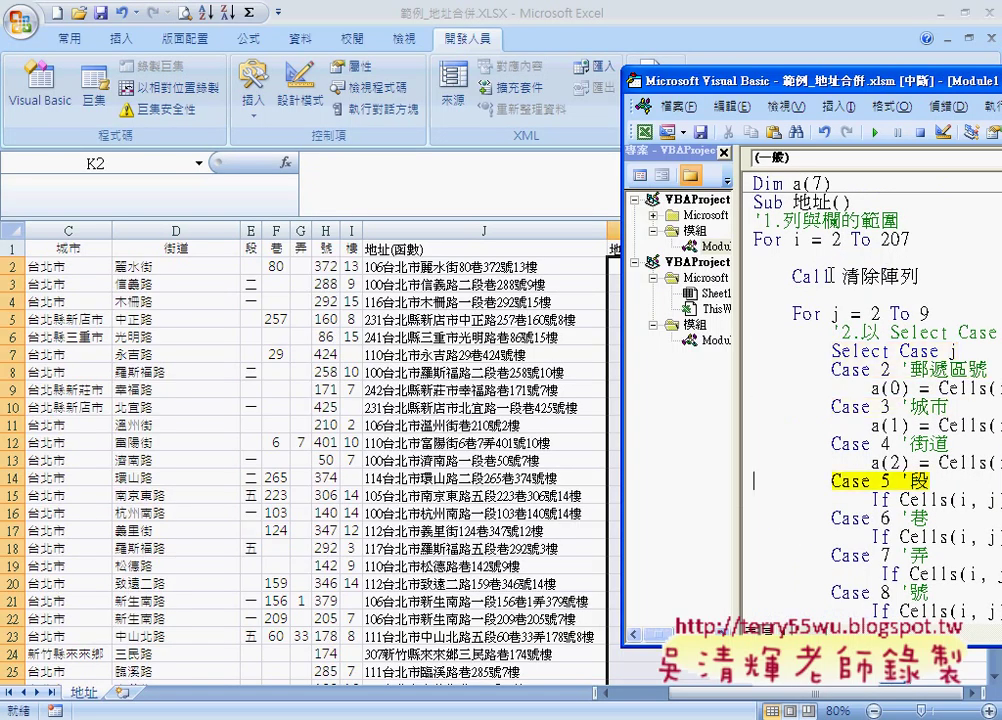
key("F8")
key("F8")
key("F8")
key("F8")
key("F8")
key("F8")
key("F8")
key("F8")
key("F8")
key("F8")
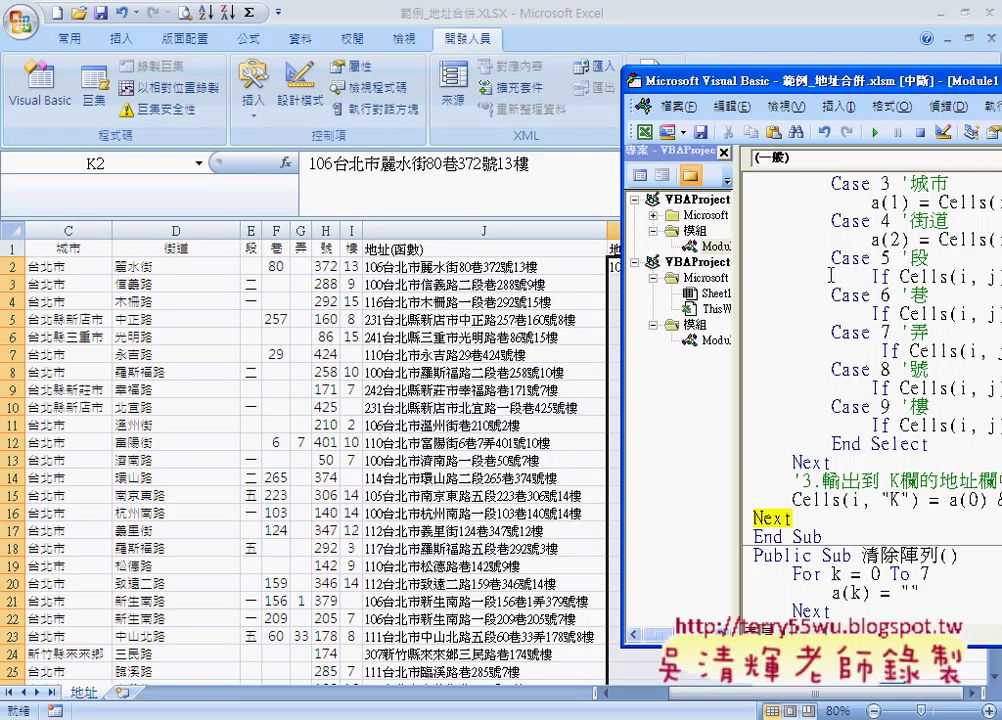
Step back into 清除陣列 for the next row and through its array-clearing loop.
key("F8")
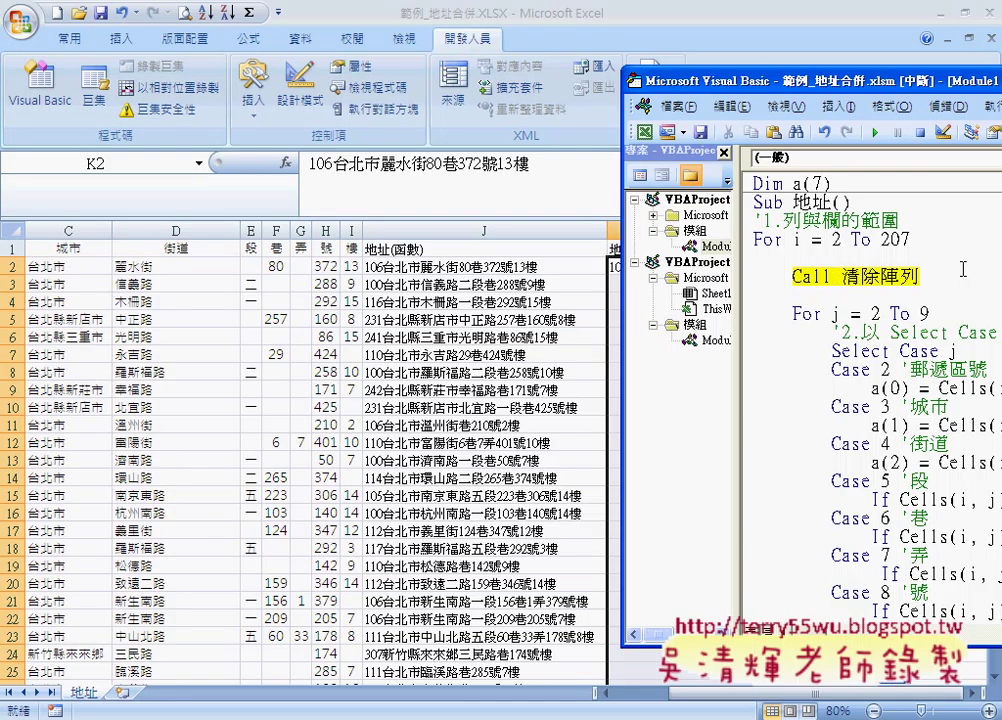
key("F8")
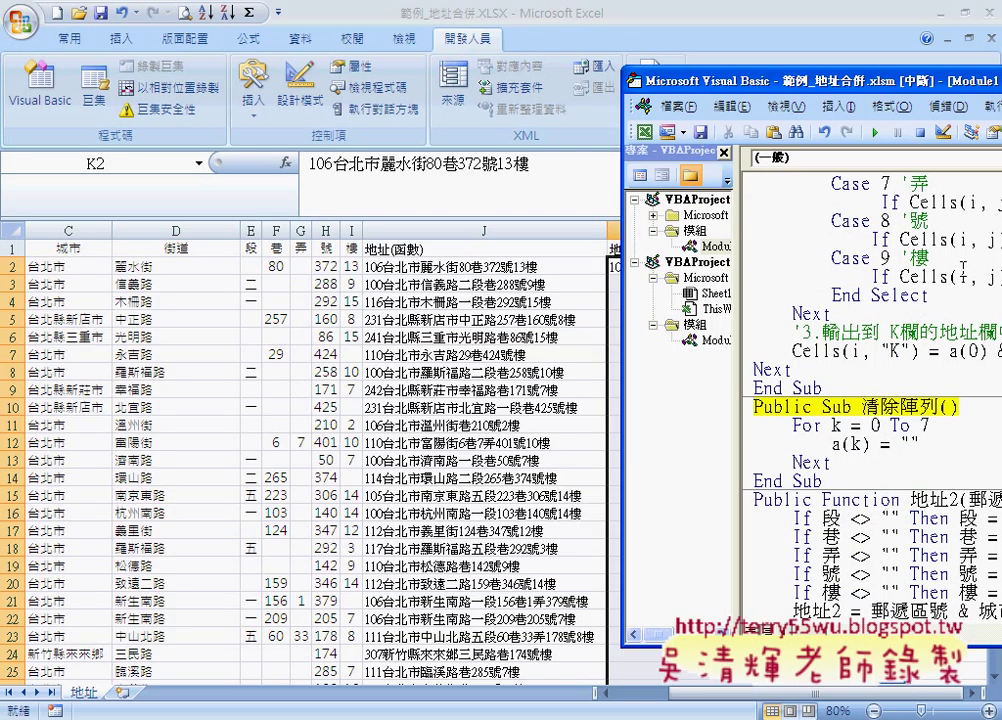
key("F8")
key("F8")
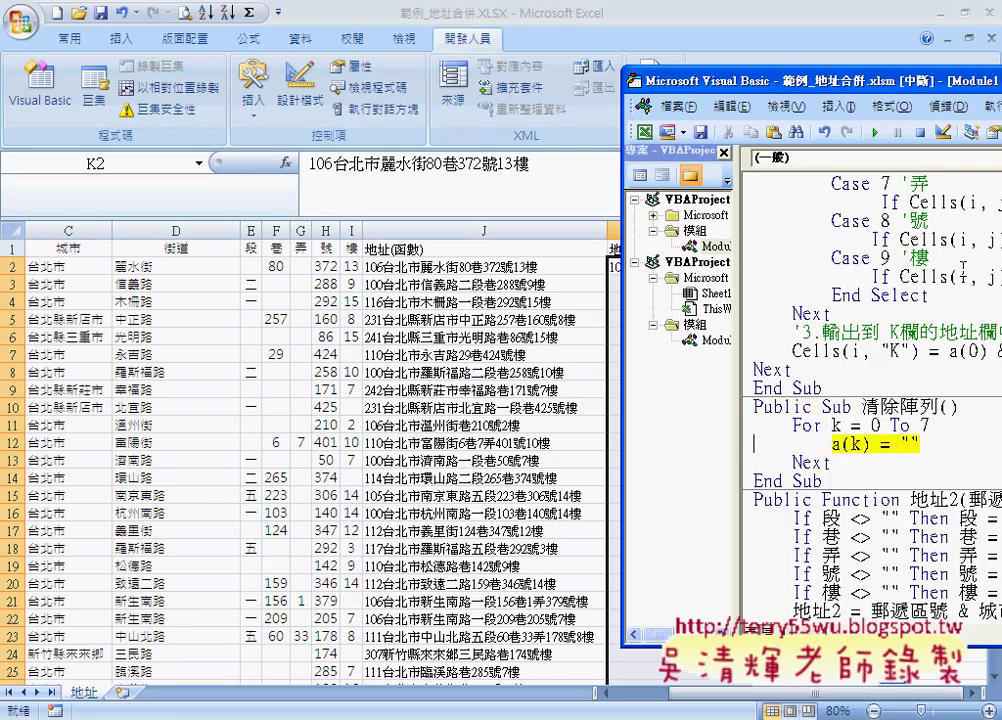
key("F8")
key("F8")
key("F8")
key("F8")
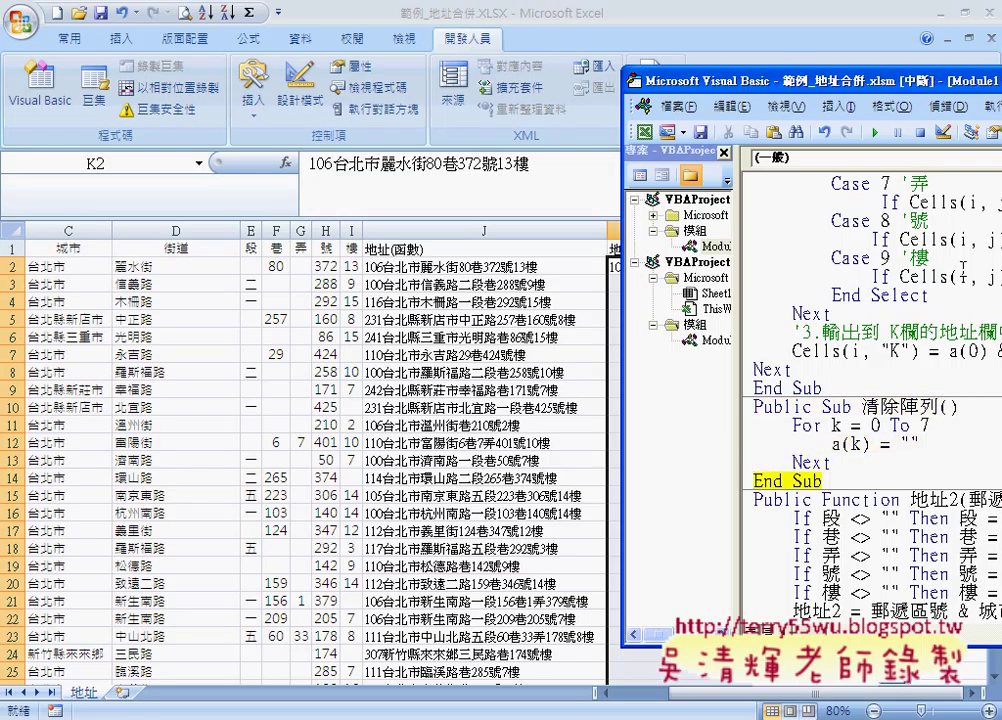
key("F8")
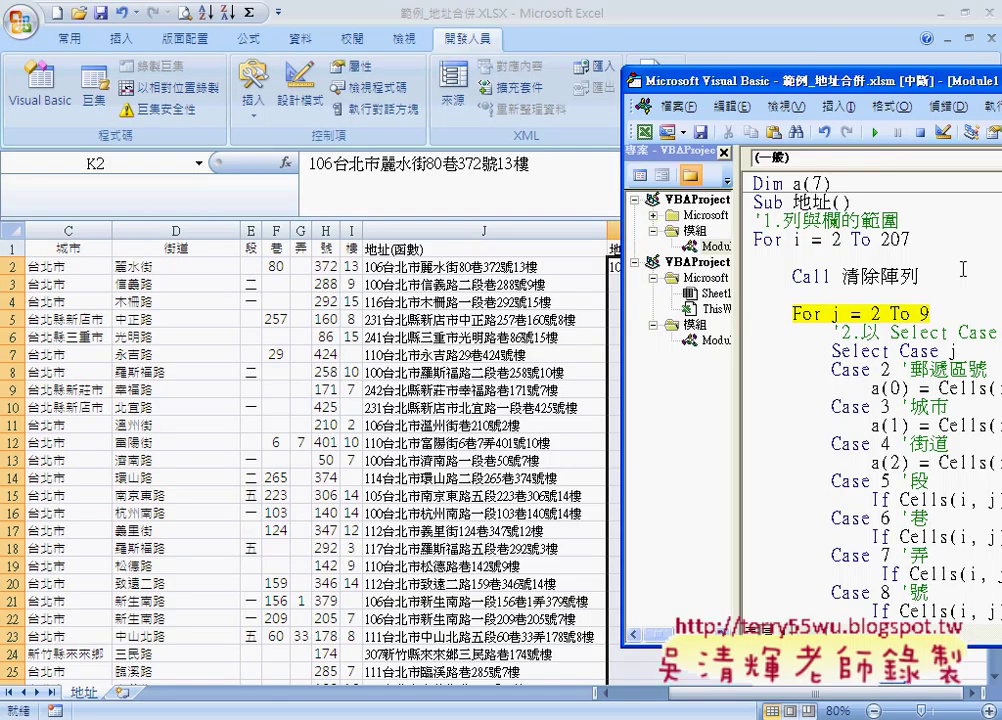
Let the macro finish with F5, then check E5's blank section and K5's combined address in Excel.
key("F5")
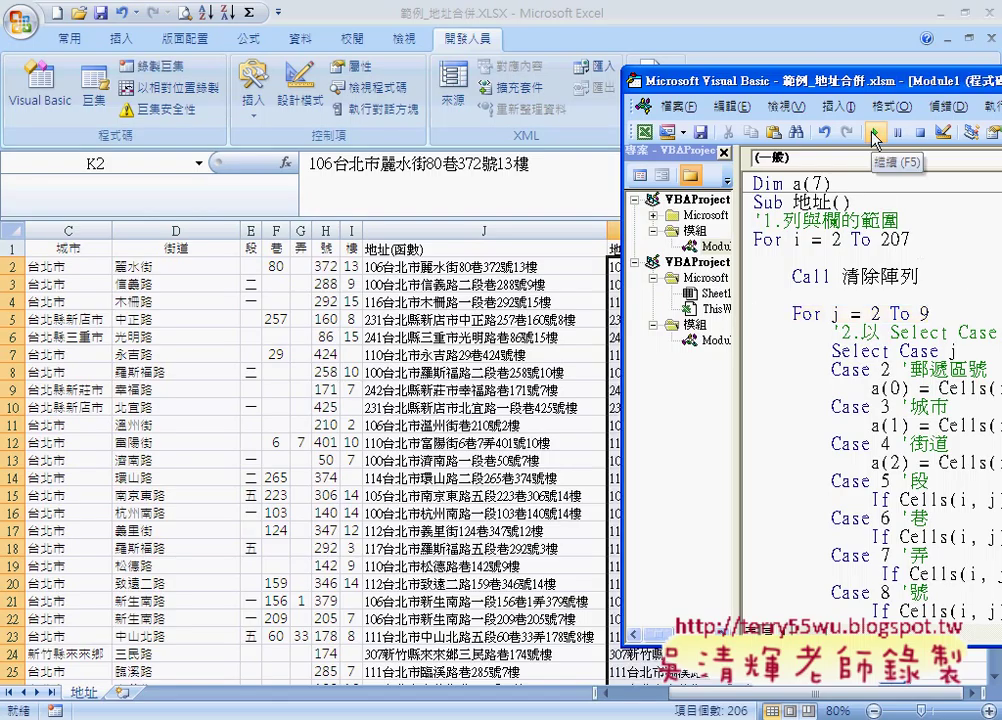
left_click(733, 10)
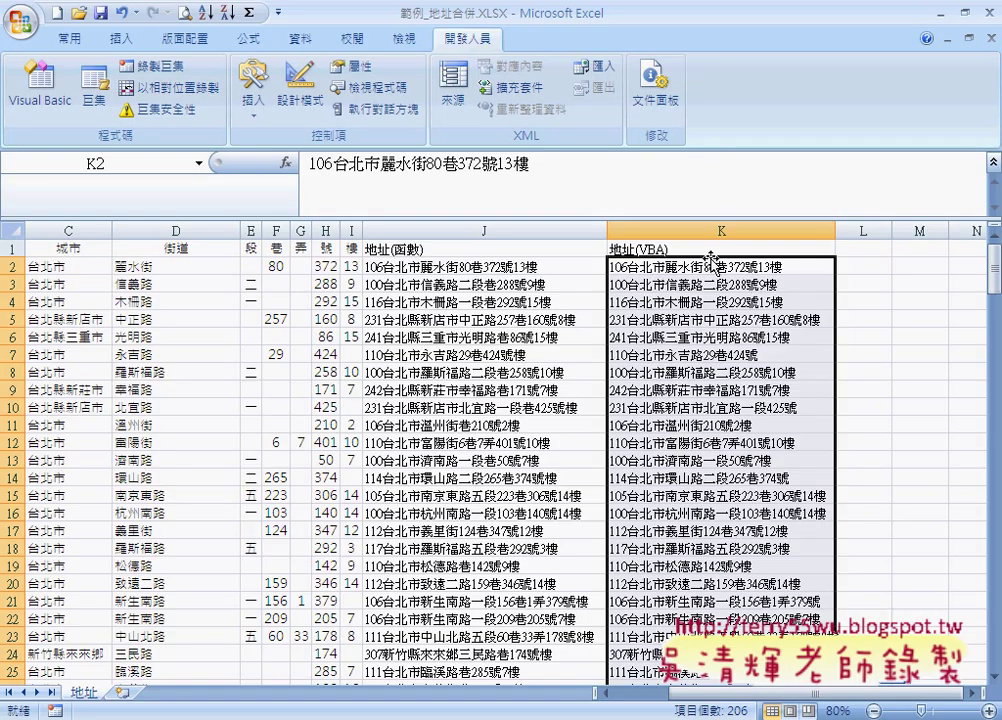
left_click(251, 319)
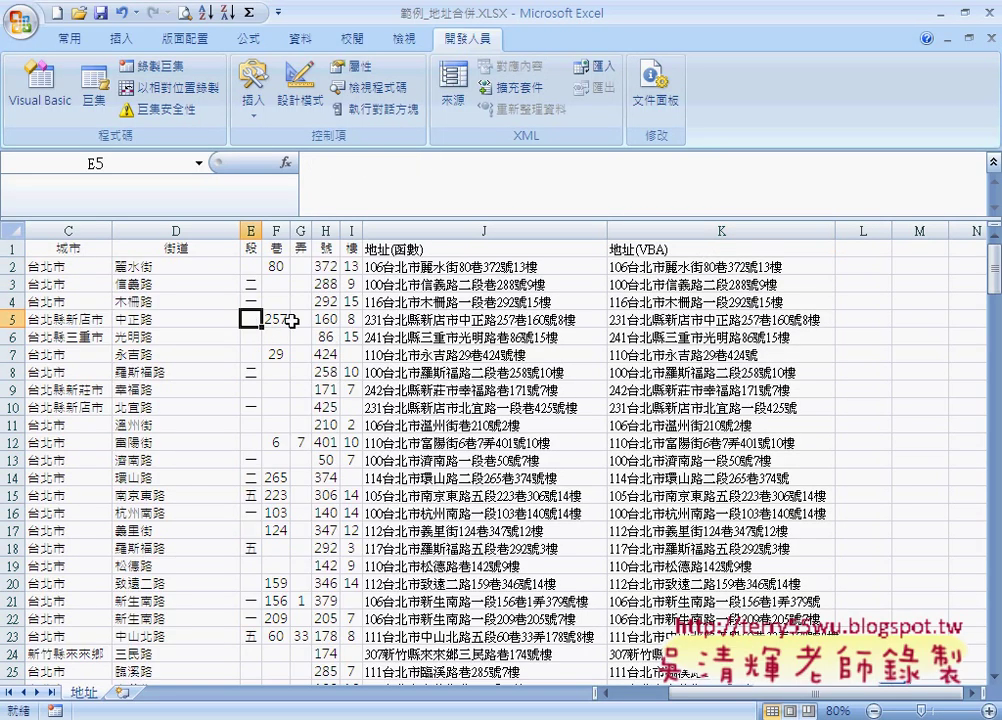
left_click(716, 320)
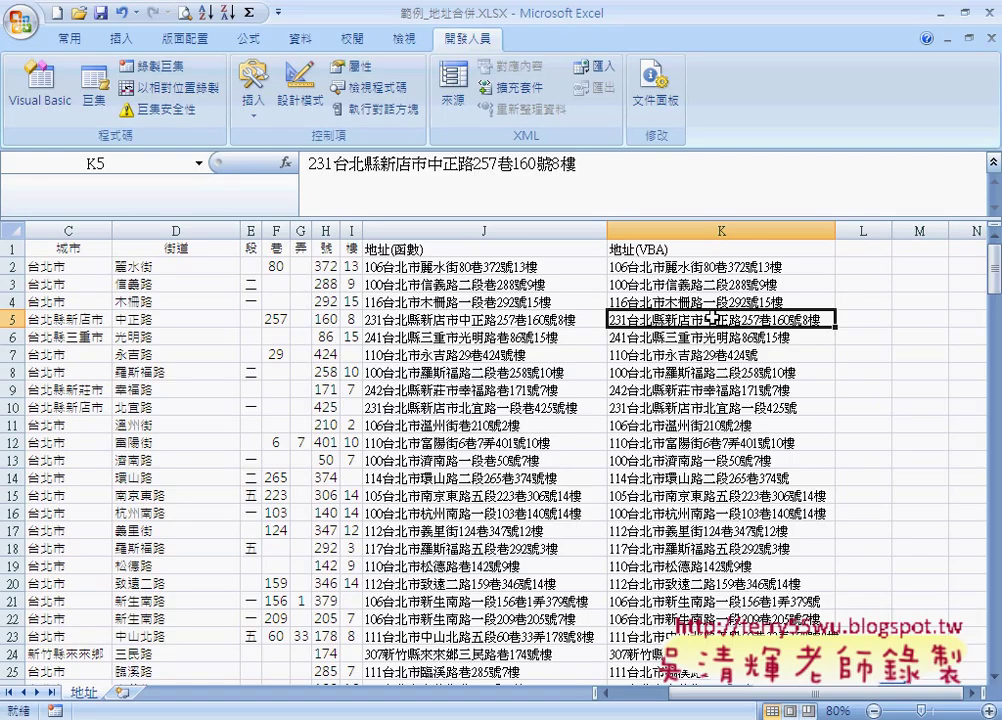
Scroll the sheet and compare J2's formula-built address and formula with K2's VBA address.
scroll(711, 318, "down", 2)
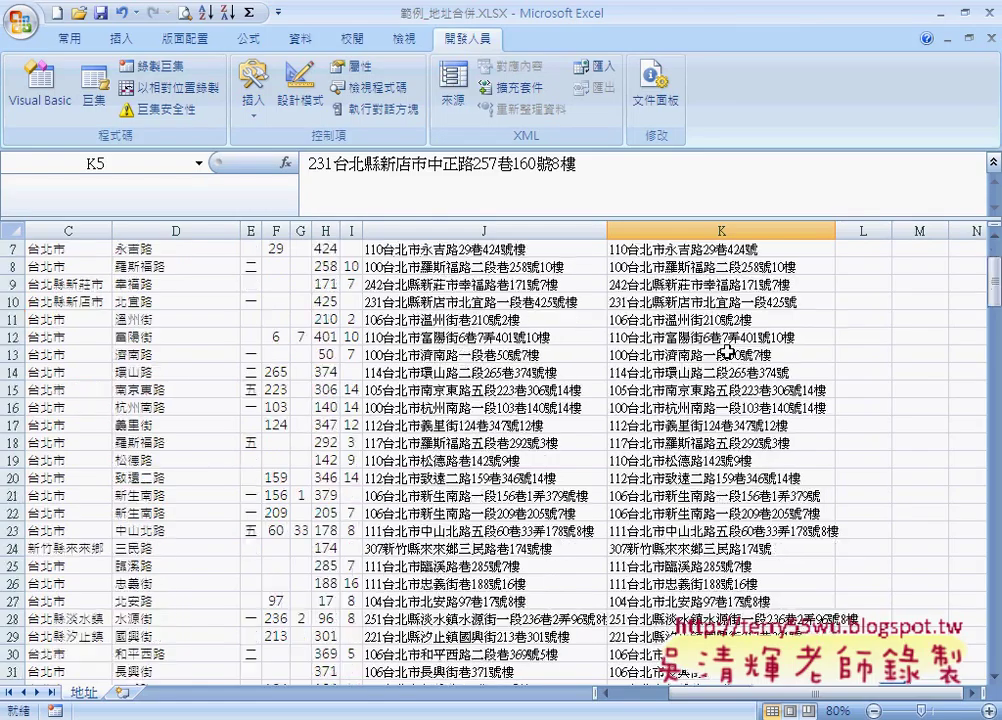
scroll(711, 325, "down", 4)
scroll(712, 340, "down", 4)
scroll(713, 356, "down", 3)
scroll(714, 356, "down", 8)
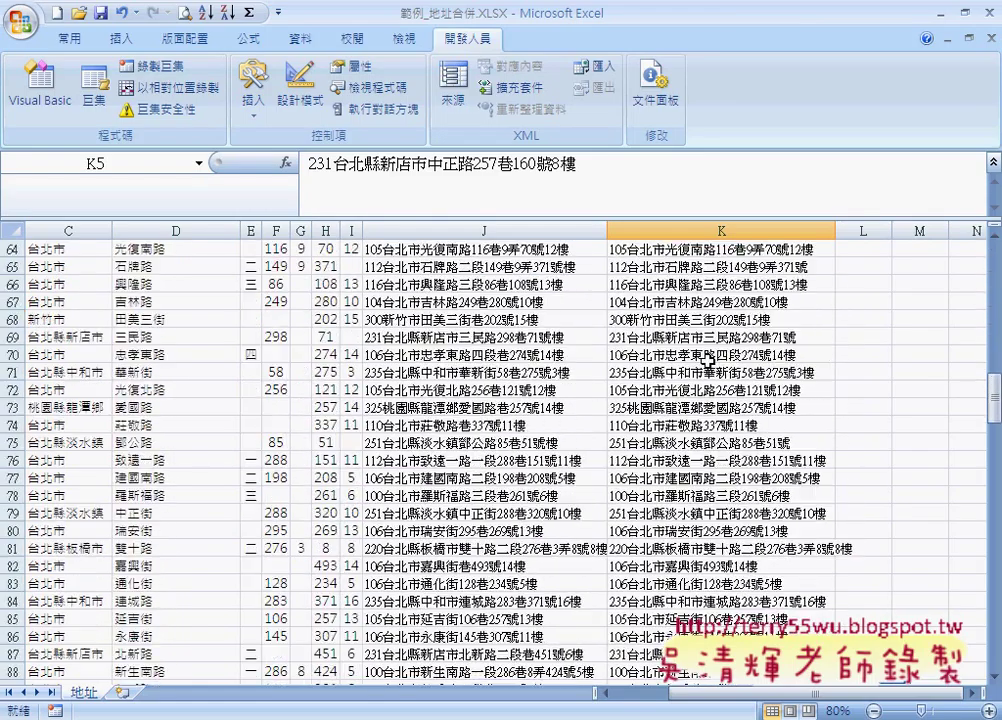
scroll(711, 359, "down", 4)
scroll(709, 362, "down", 2)
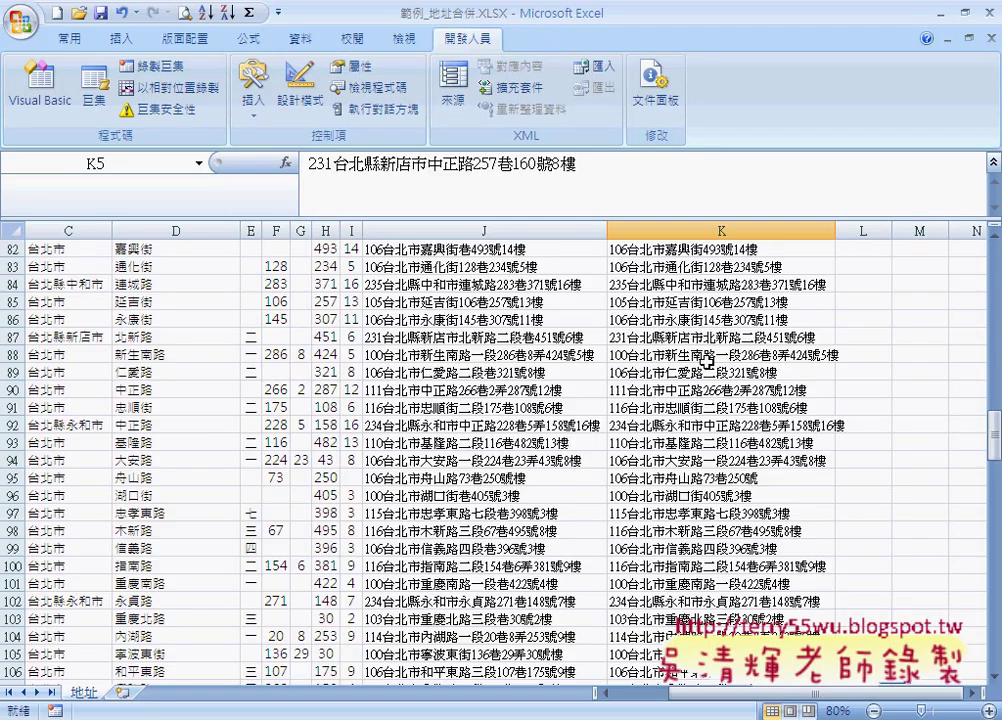
scroll(600, 370, "down", 2)
scroll(420, 400, "up", 1)
scroll(425, 405, "up", 9)
scroll(425, 409, "up", 16)
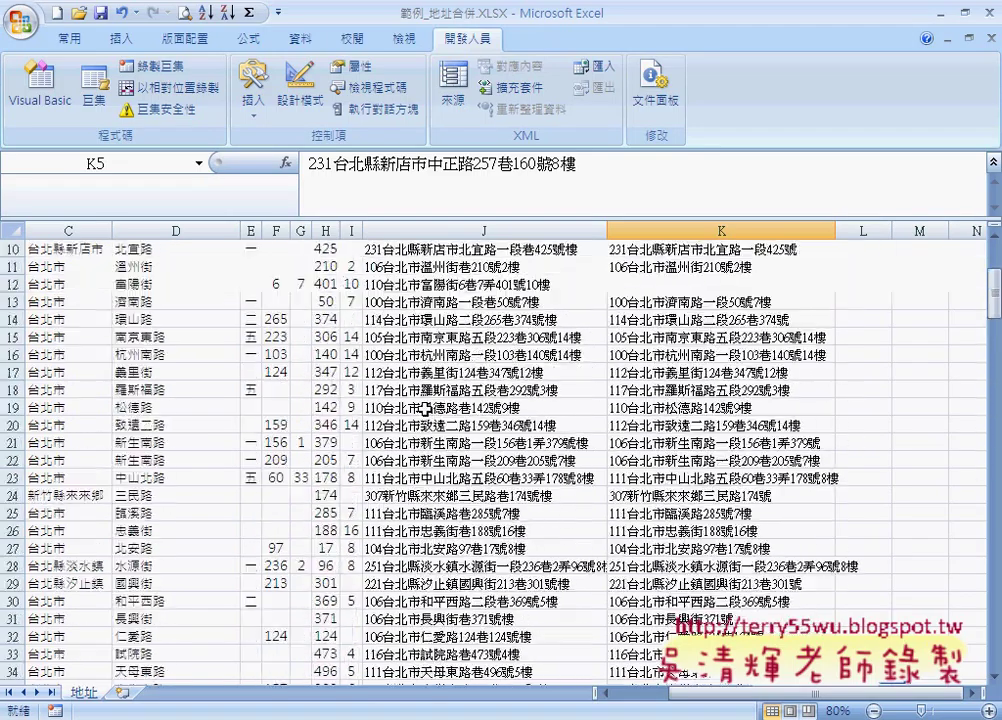
scroll(425, 408, "up", 3)
left_click(400, 267)
left_click(657, 262)
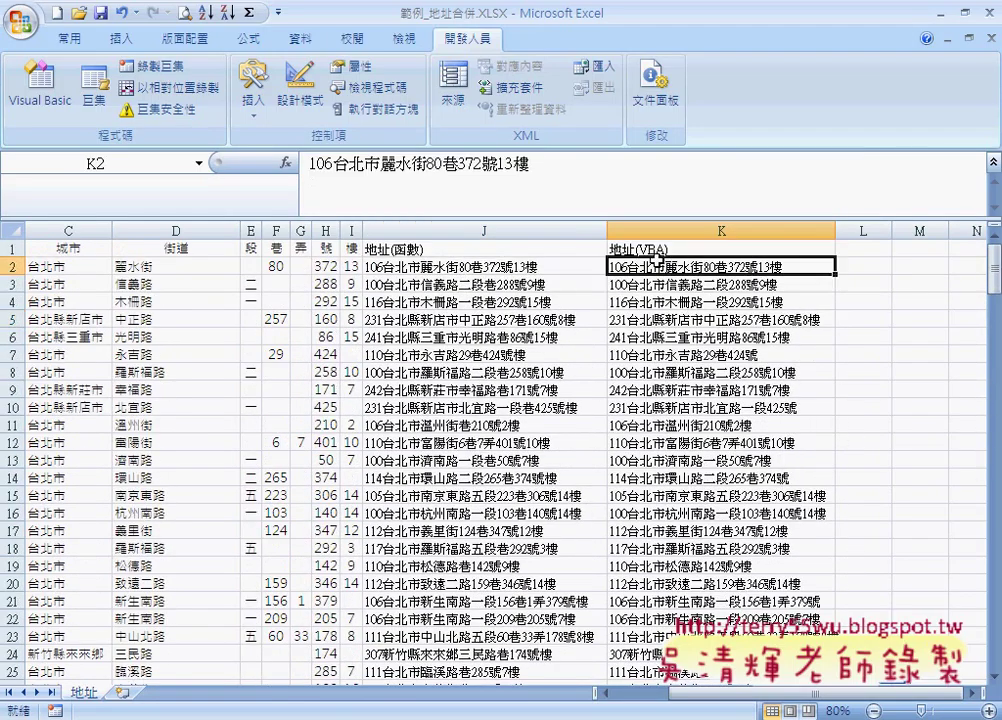
left_click(520, 267)
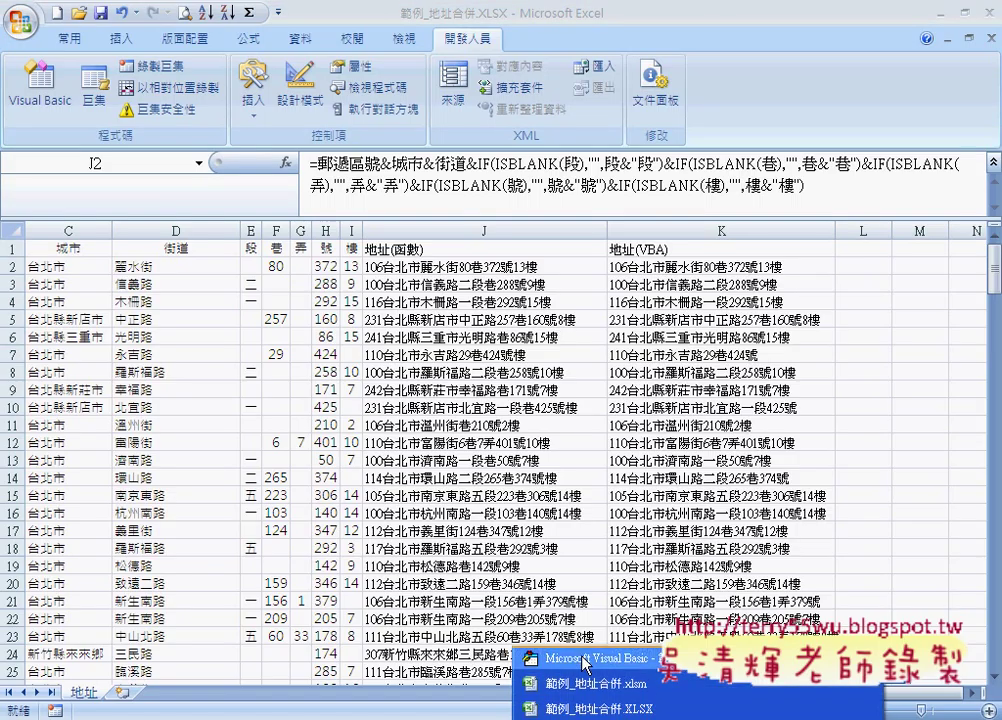
Maximize the VBA editor on the 地址 macro and select the array name a in a(0).
left_click(577, 660)
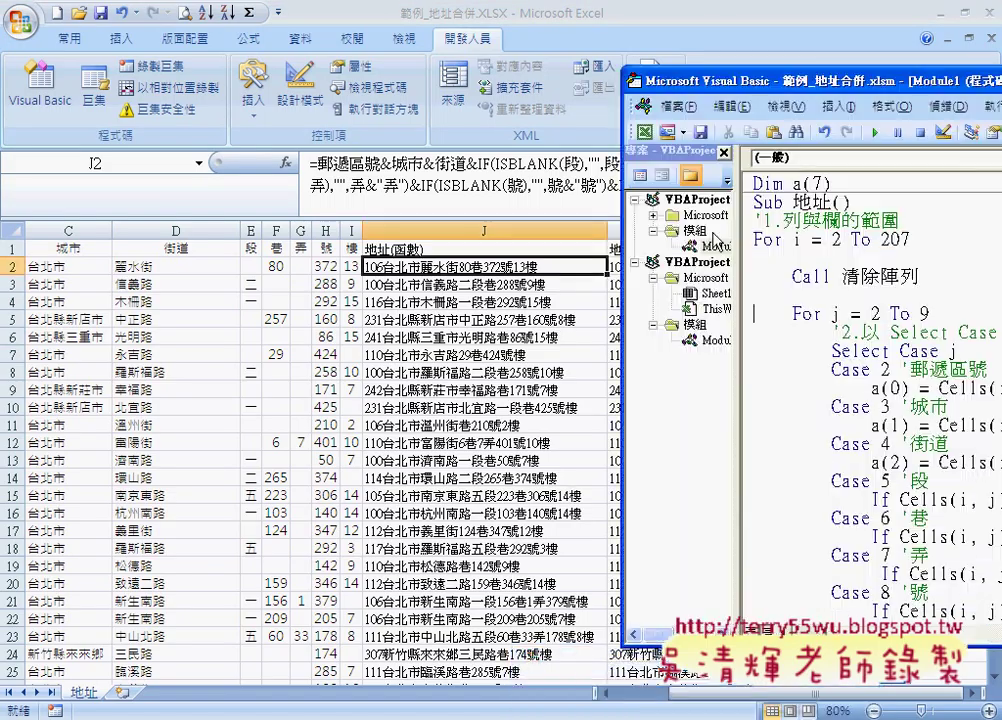
double_click(712, 81)
scroll(535, 252, "down", 1)
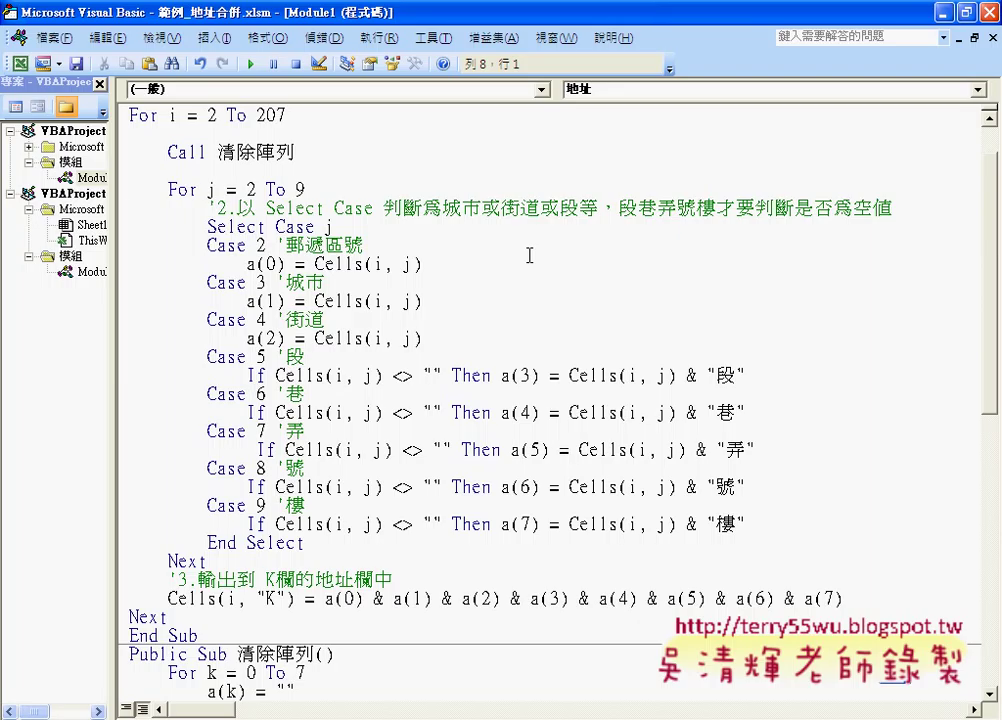
double_click(251, 264)
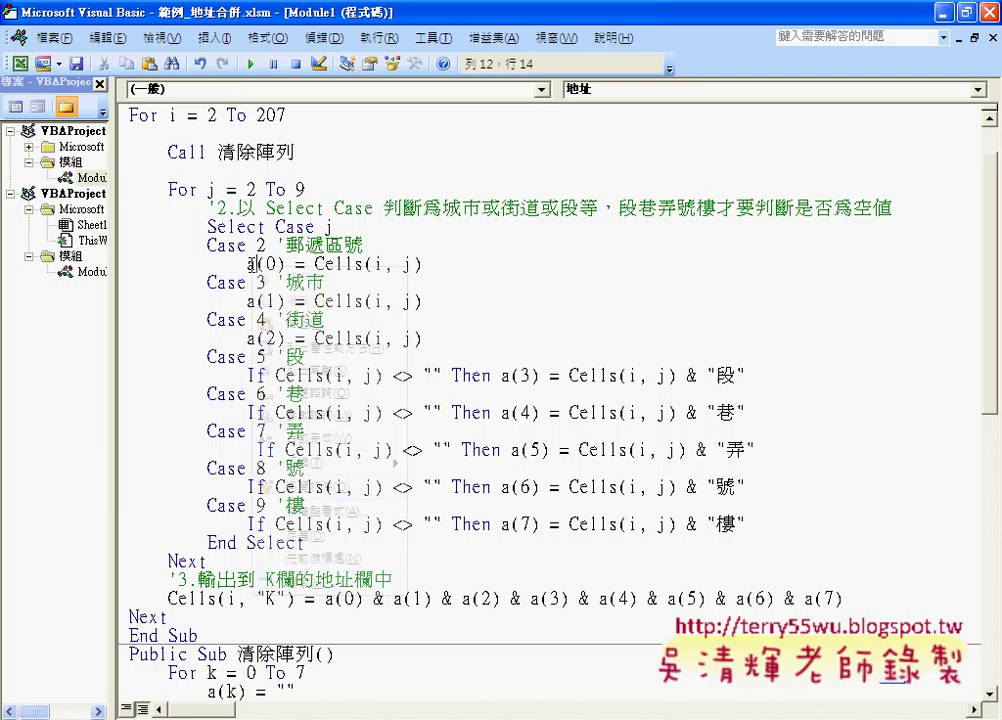
right_click(193, 201)
key("Escape")
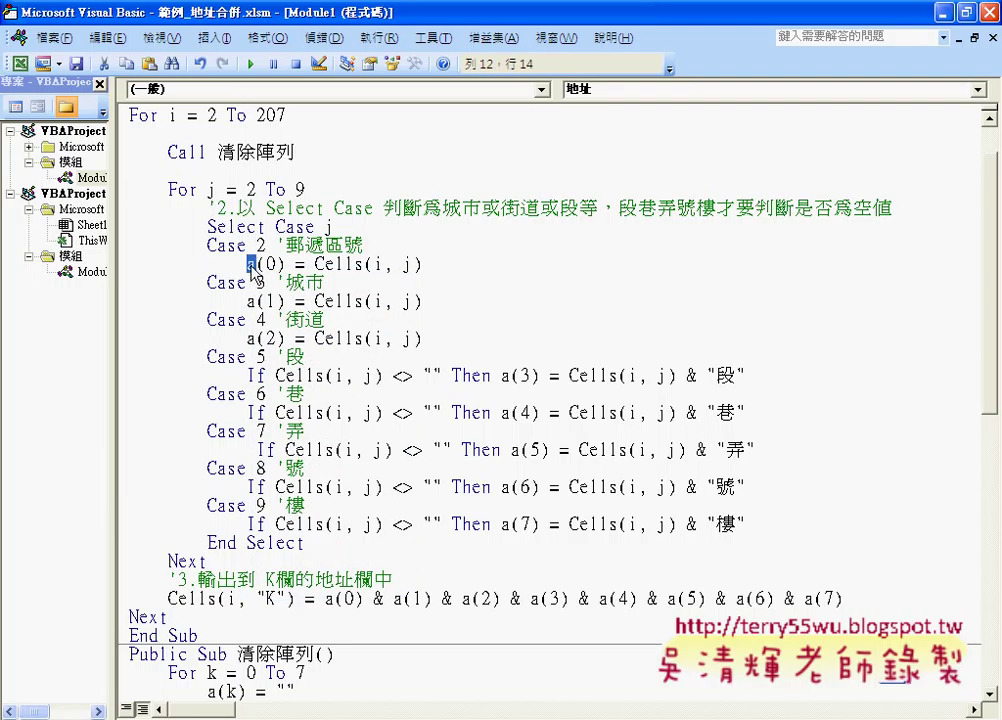
Add a watch on array a via 新增監看式, confirm it, then close the Watches window.
right_click(252, 268)
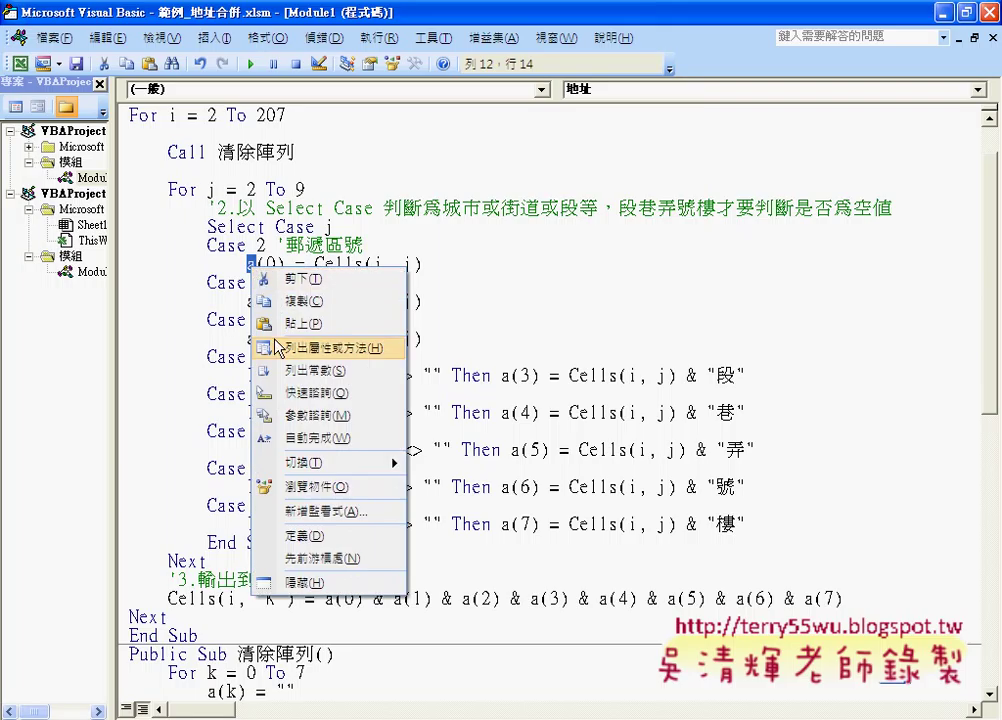
left_click(287, 517)
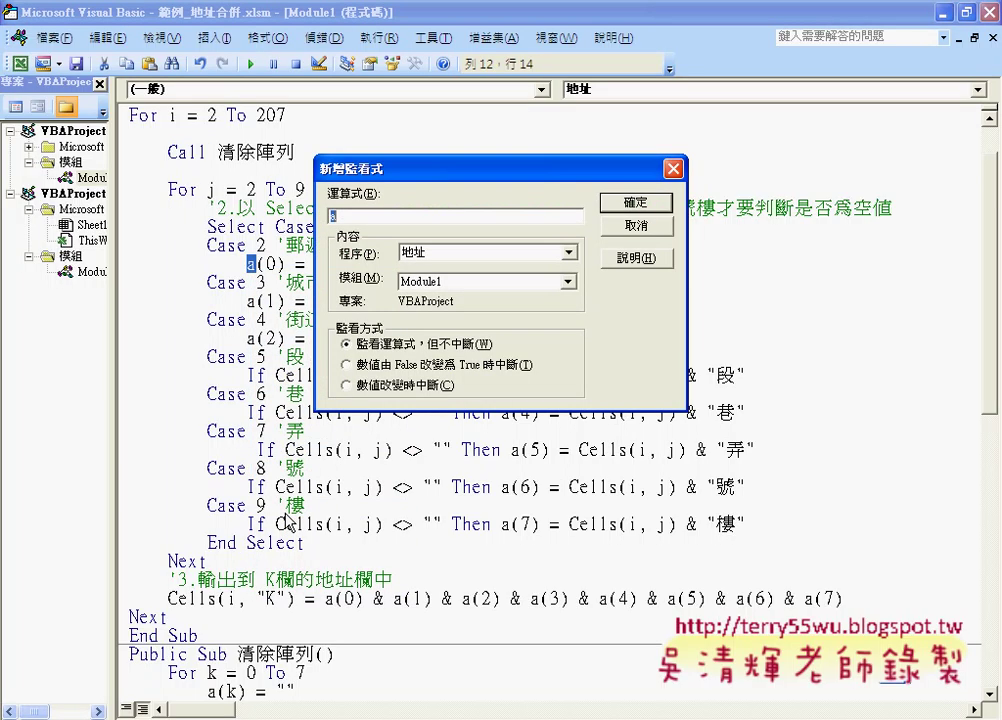
left_click(637, 204)
left_click(145, 458)
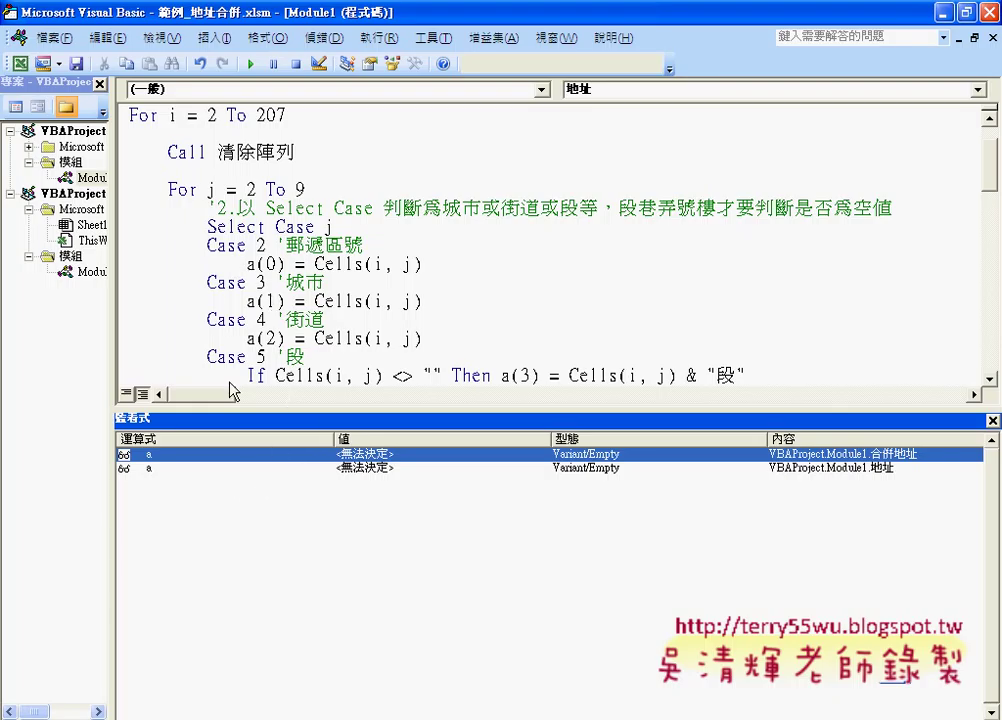
left_click(993, 423)
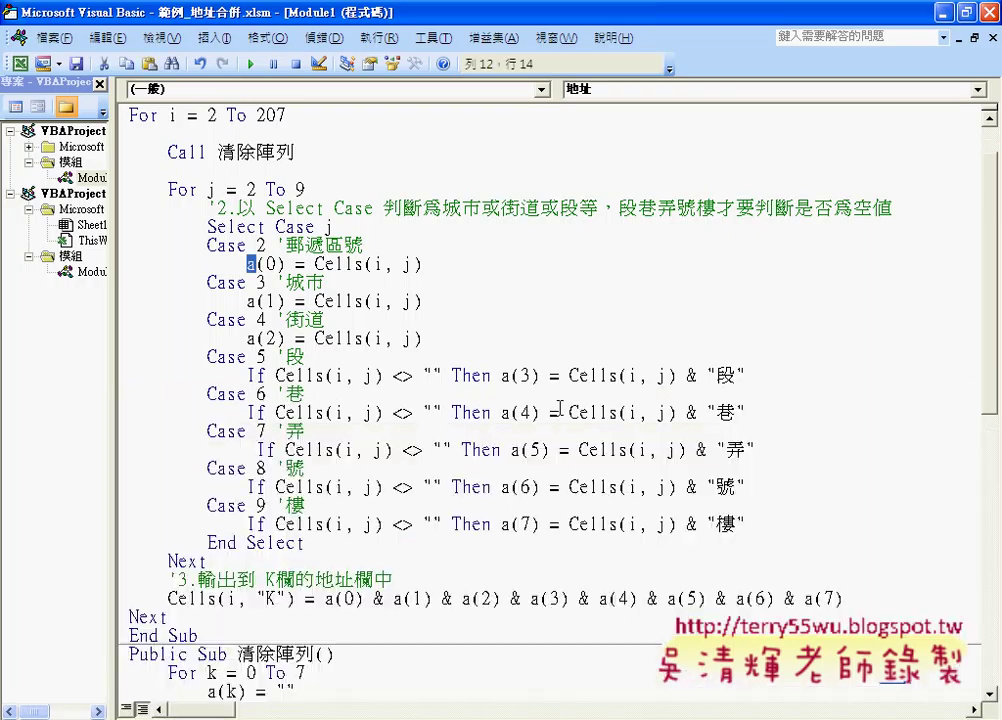
scroll(246, 438, "down", 3)
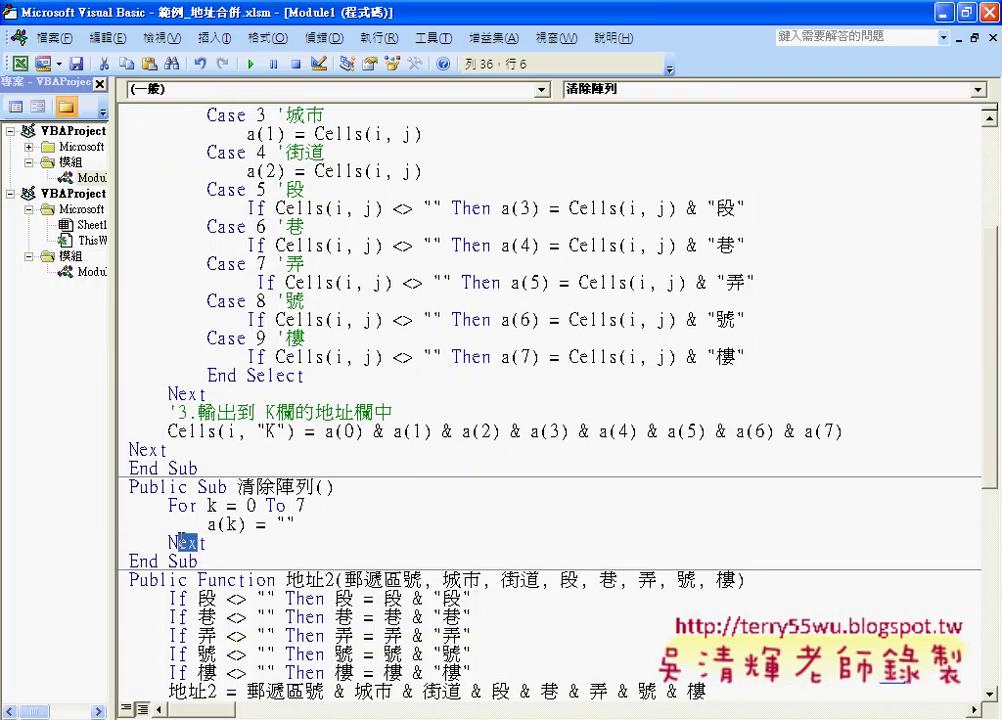
left_click_drag(219, 540, 150, 523)
scroll(186, 172, "up", 3)
left_click(182, 152)
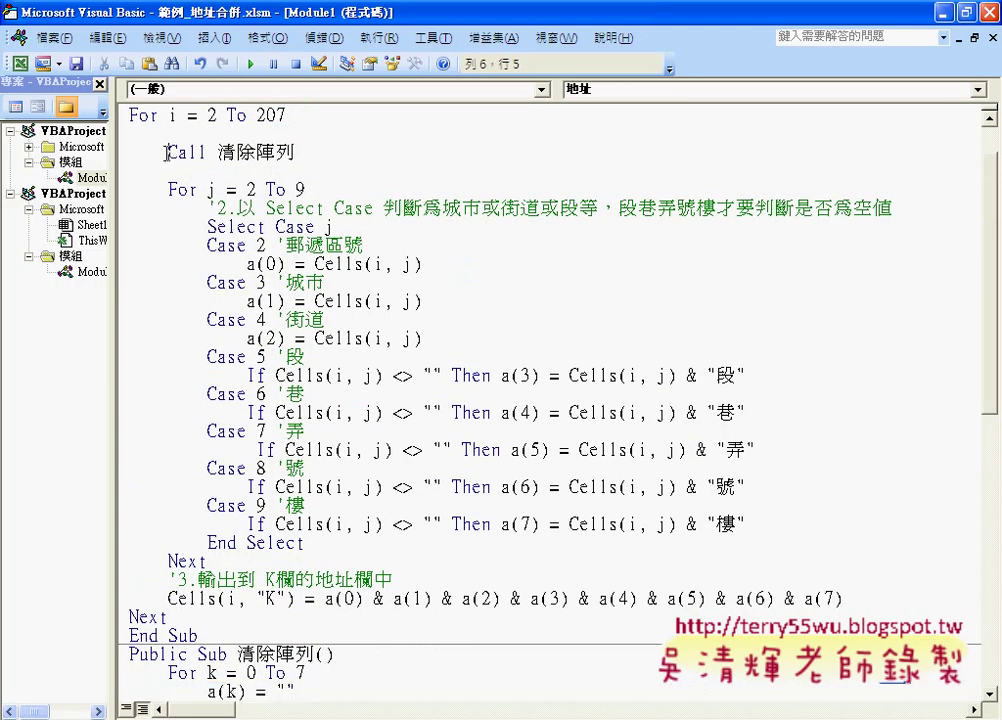
double_click(185, 152)
left_click(257, 152)
Switch to PowerPoint's slide 33 showing the 地址 macro code.
key("alt+Tab")
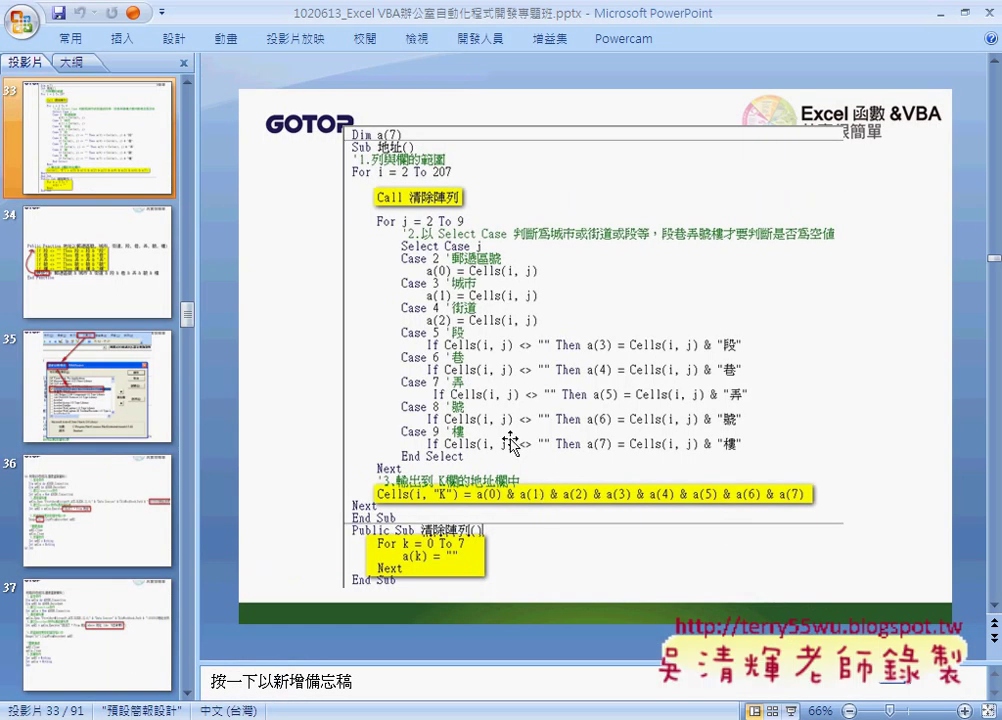